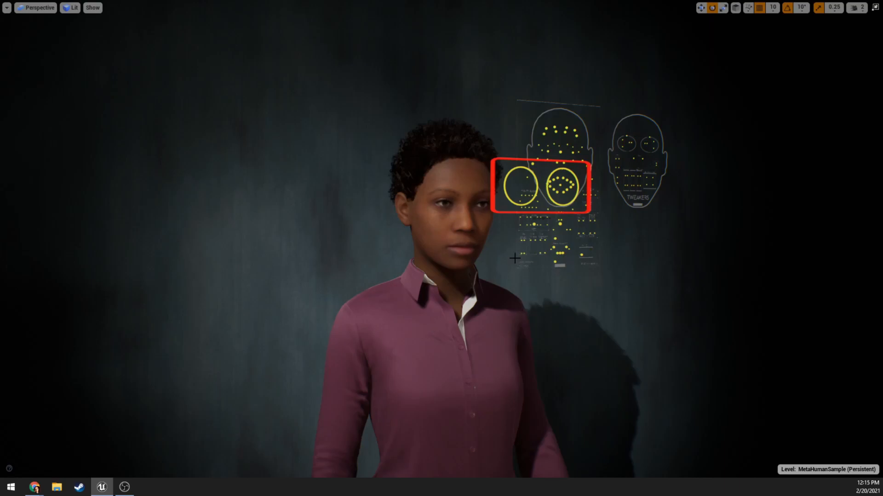
# Exit the fullscreen viewport, select the BP_metahuman_001 character, and show the settings of its LODSync component.
pyautogui.press('F11')
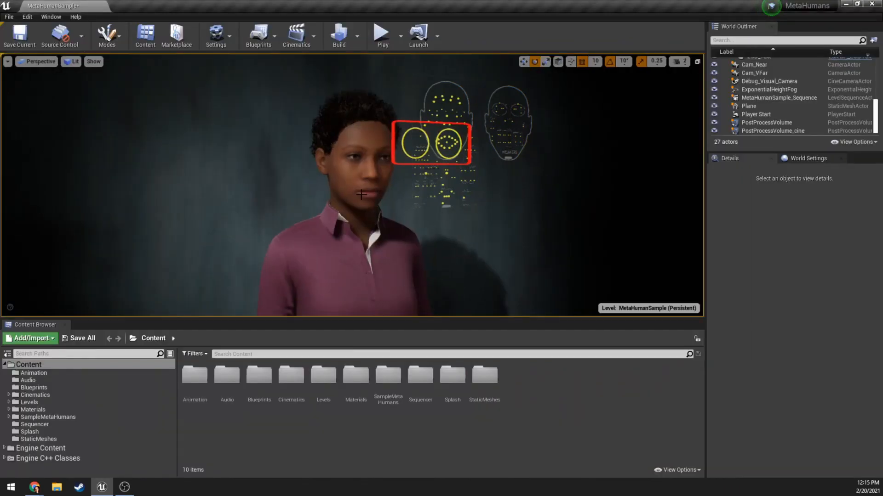
pyautogui.moveTo(359, 236); pyautogui.dragTo(338, 240, button='right')
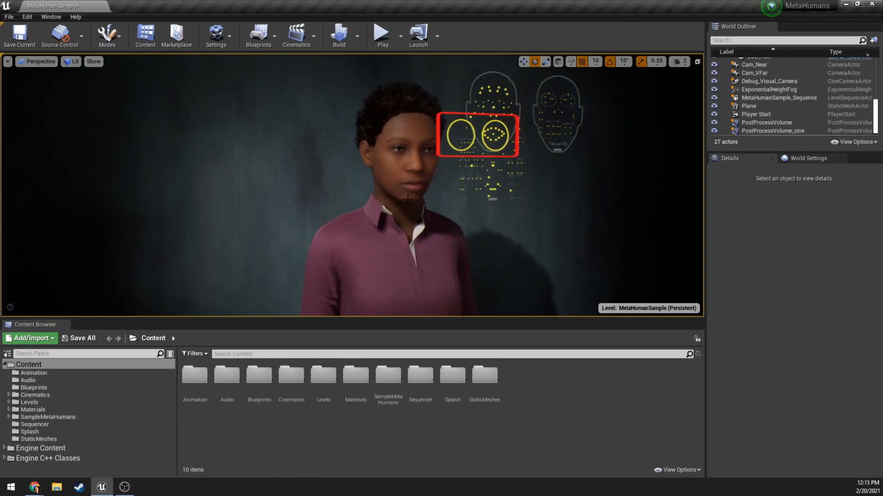
pyautogui.click(395, 175)
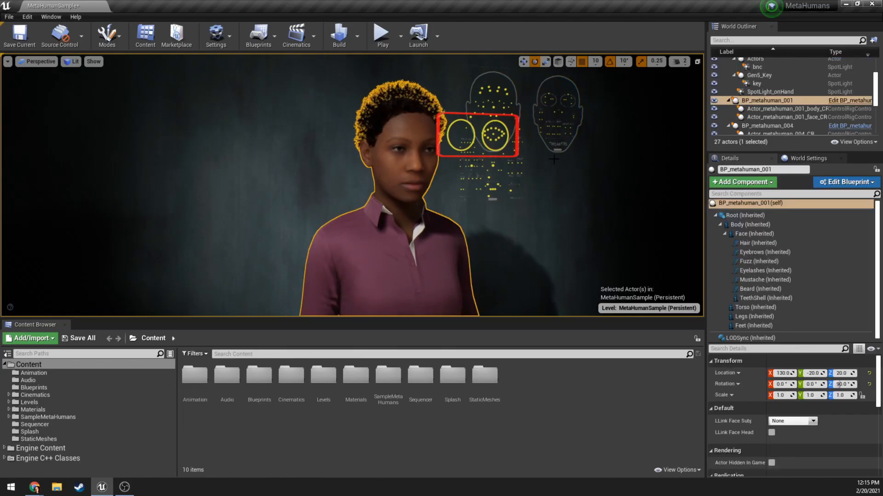
pyautogui.click(763, 203)
pyautogui.moveTo(783, 343); pyautogui.dragTo(776, 312)
pyautogui.scroll(-2, 763, 295)
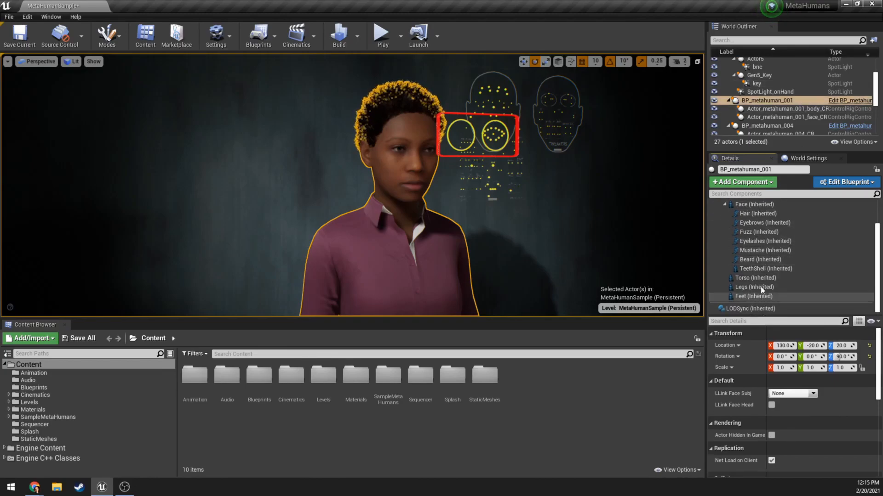
pyautogui.click(744, 310)
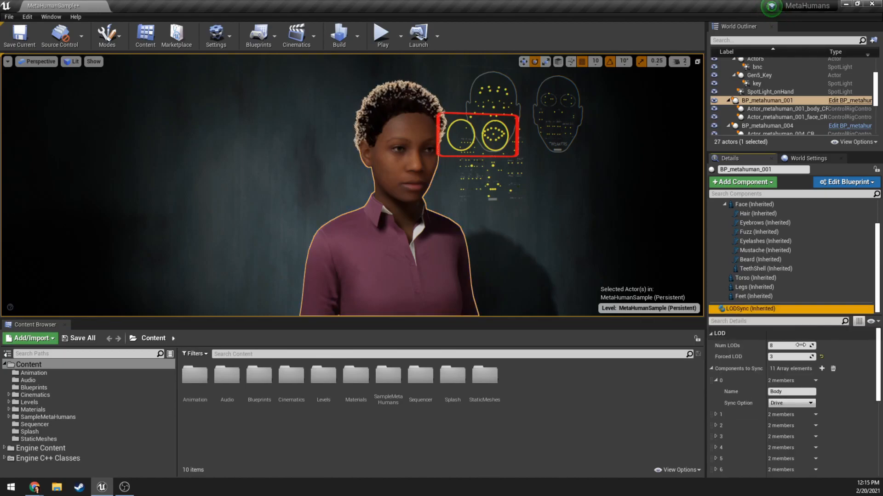
# Set the Forced LOD of the level character's LODSync component to -1.
pyautogui.click(792, 357)
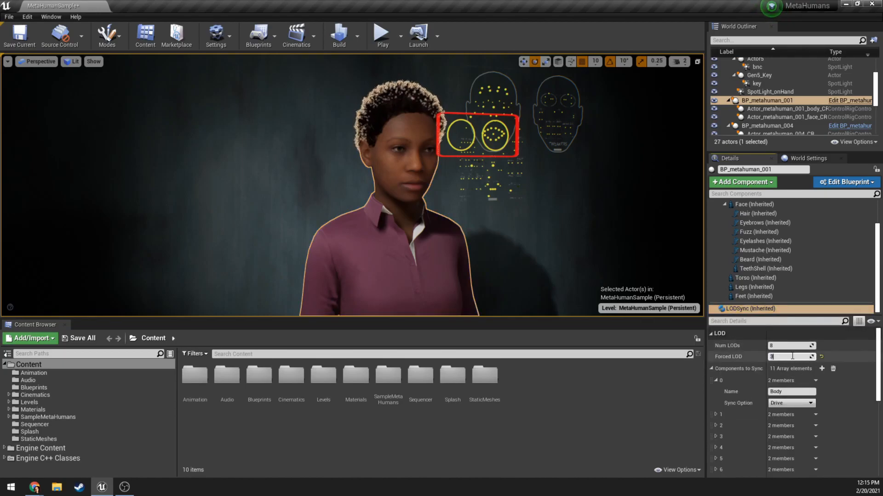
pyautogui.write('-1')
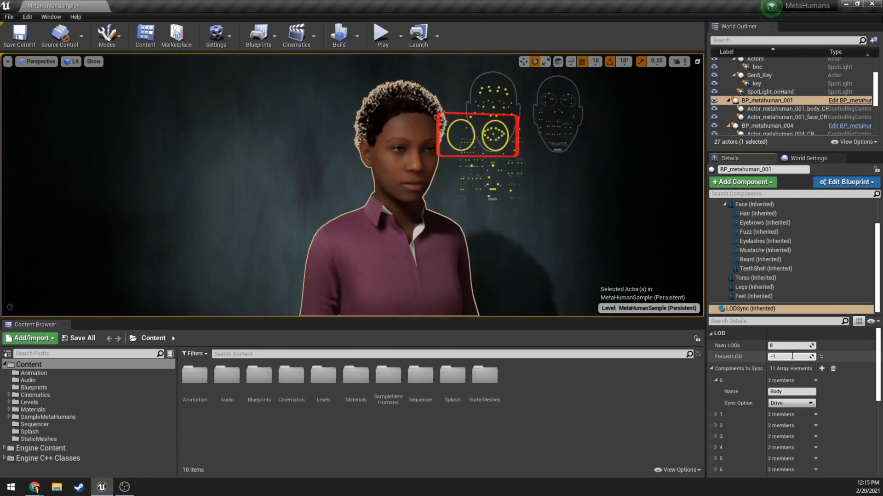
pyautogui.press('Return')
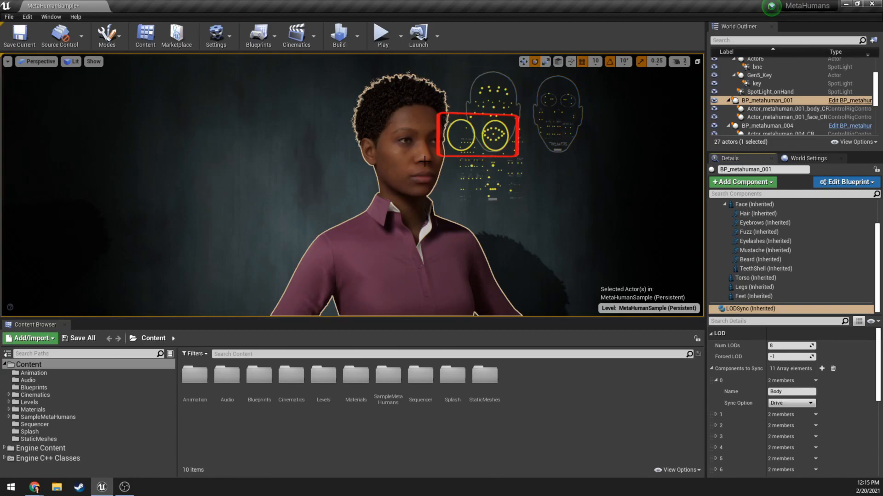
# Set the Forced LOD of the level character's LODSync component to 3.
pyautogui.click(780, 358)
pyautogui.write('3')
pyautogui.press('Return')
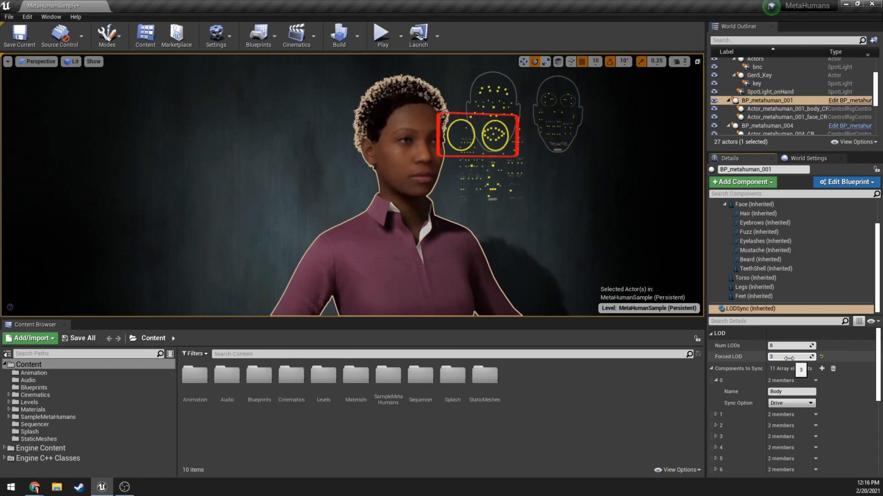
# Open the BP_metahuman_001 blueprint for editing and show its 3D preview.
pyautogui.moveTo(311, 125)
pyautogui.mouseDown(button='right')
pyautogui.moveTo(317, 104)
pyautogui.moveTo(309, 119)
pyautogui.moveTo(317, 127)
pyautogui.moveTo(308, 124)
pyautogui.mouseUp(button='right')
pyautogui.click(310, 125)
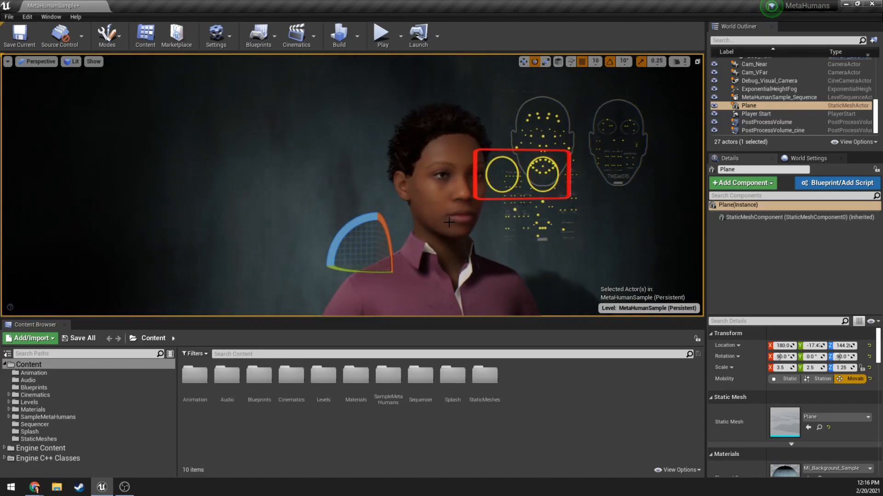
pyautogui.scroll(3, 830, 120)
pyautogui.click(850, 101)
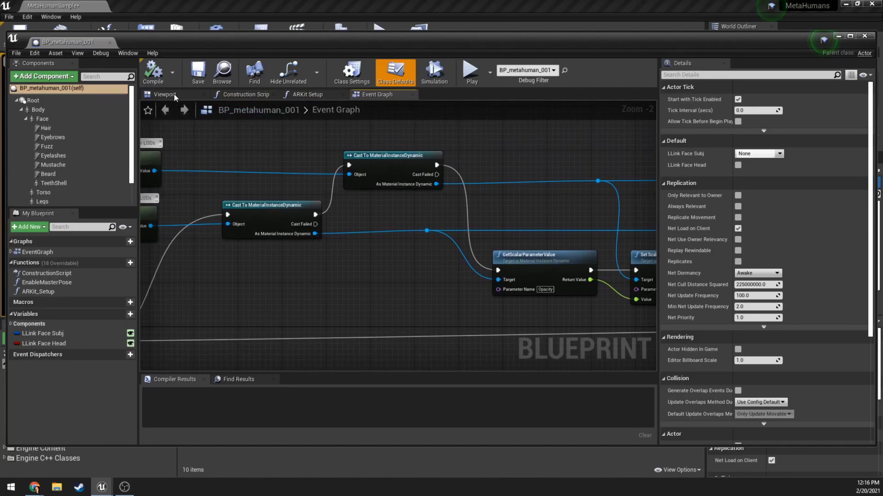
pyautogui.click(173, 95)
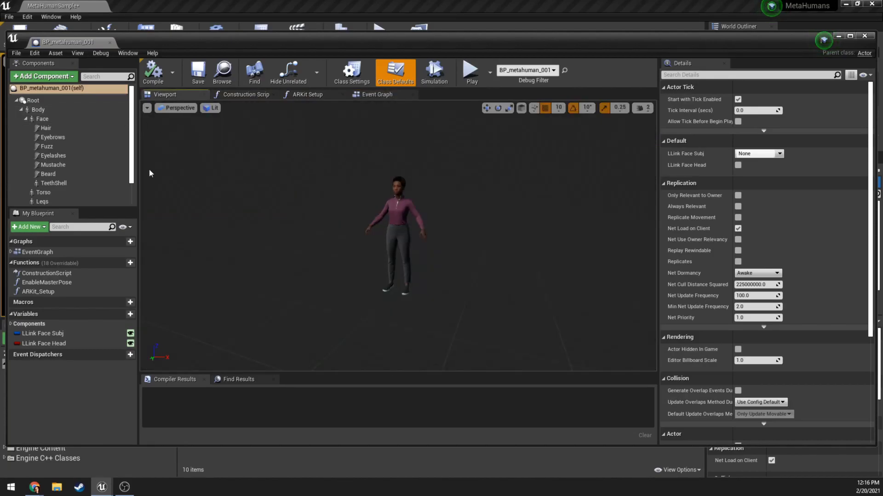
# Set the Forced LOD of the blueprint's LODSync component to 3 and frame the character's head in the preview.
pyautogui.scroll(-2, 133, 143)
pyautogui.click(37, 199)
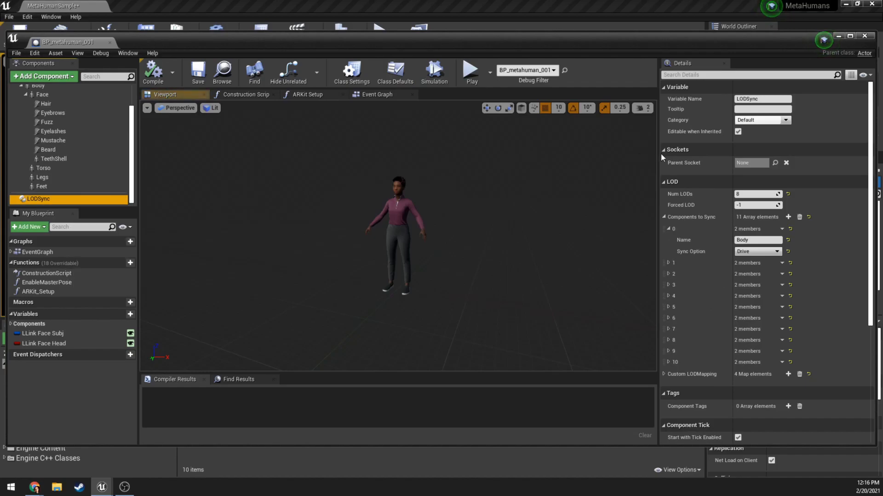
pyautogui.click(754, 206)
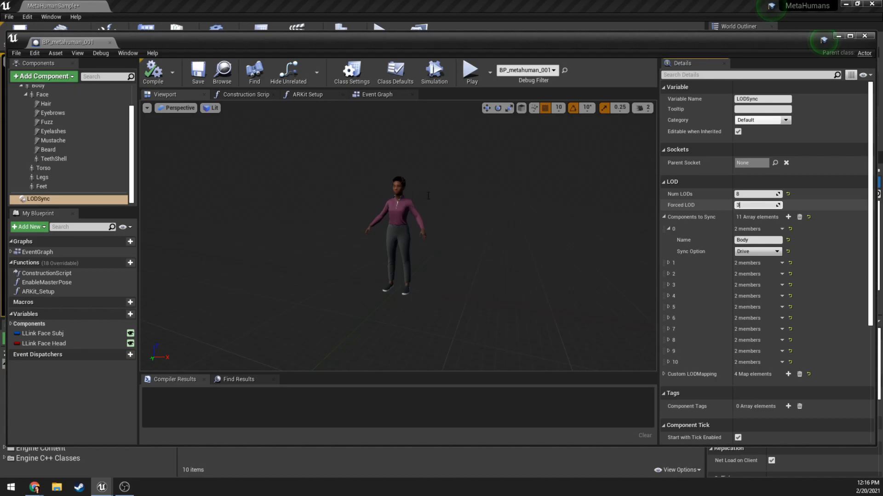
pyautogui.press('Return')
pyautogui.press('w')
pyautogui.moveTo(398, 236)
pyautogui.mouseDown(button='right')
pyautogui.moveTo(399, 206)
pyautogui.moveTo(402, 222)
pyautogui.mouseUp(button='right')
pyautogui.scroll(2, 109, 153)
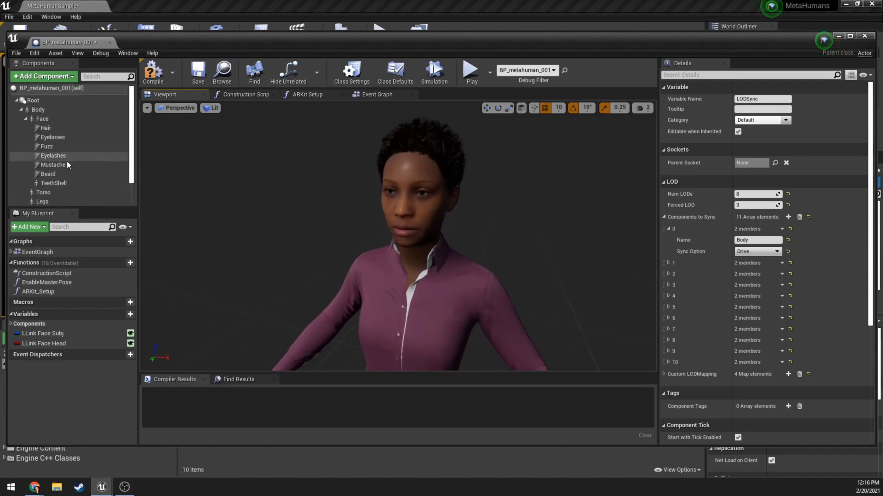
# Set the Hair component's Hair Clip Length to 2.0.
pyautogui.click(54, 130)
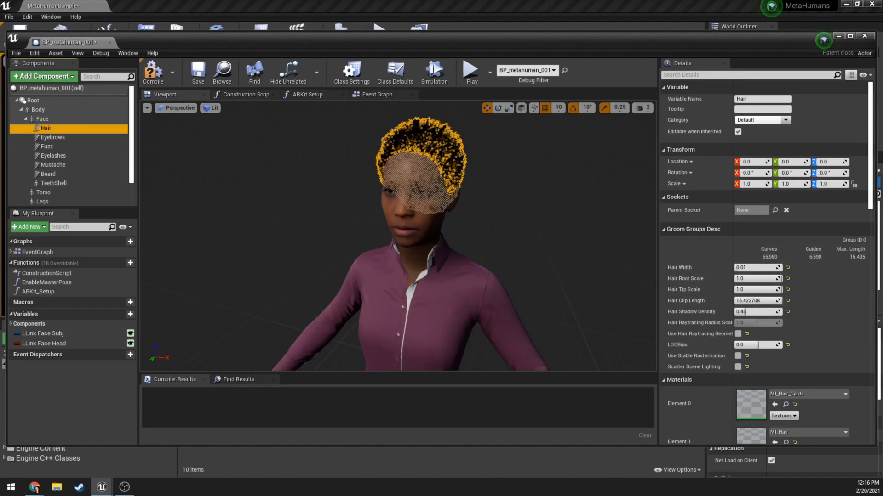
pyautogui.moveTo(529, 230); pyautogui.dragTo(526, 209, button='right')
pyautogui.scroll(4, 529, 230)
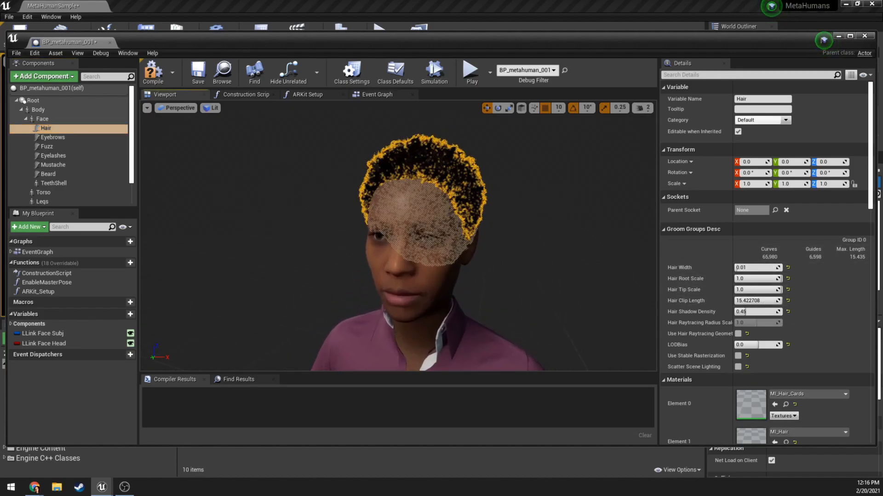
pyautogui.click(752, 301)
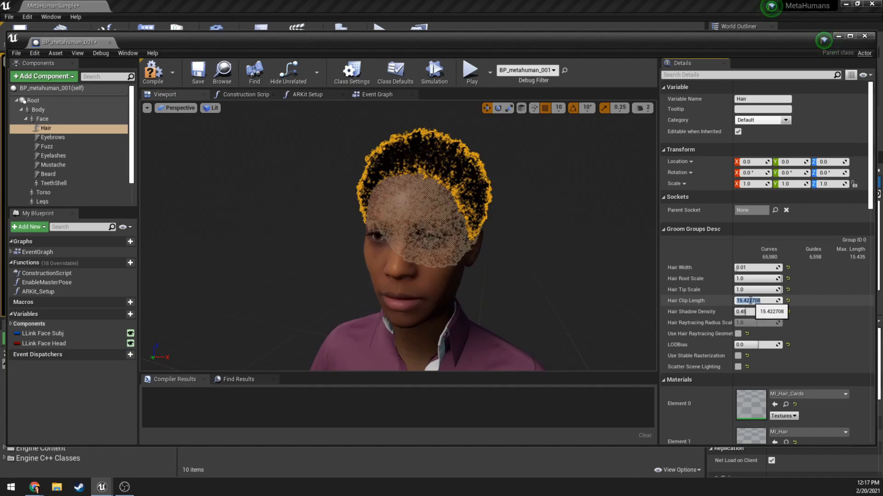
pyautogui.write('2')
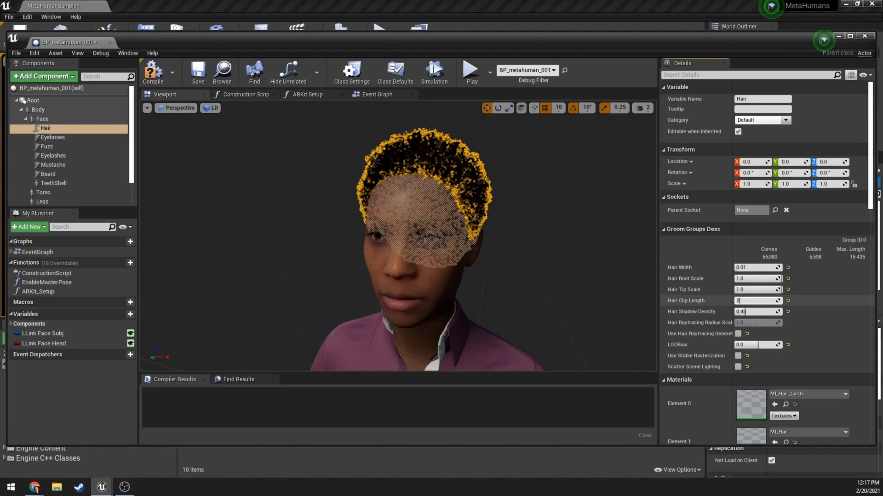
pyautogui.press('Return')
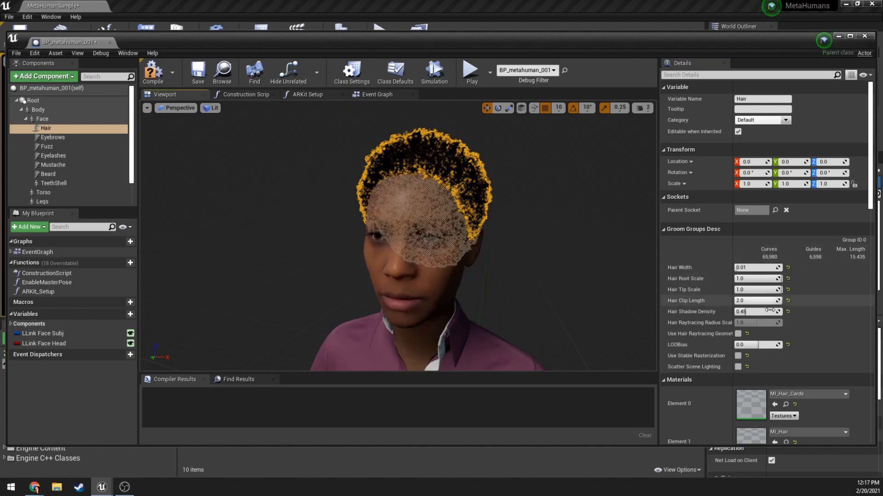
pyautogui.click(754, 300)
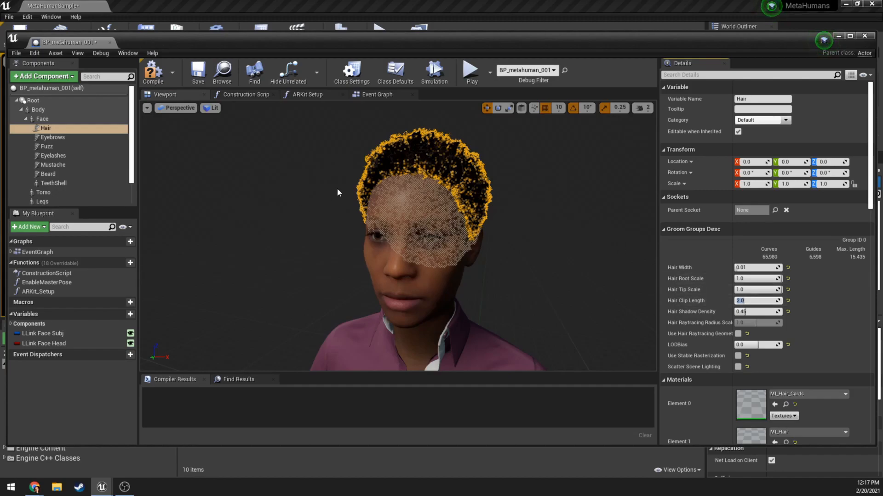
pyautogui.moveTo(530, 208); pyautogui.dragTo(528, 204, button='right')
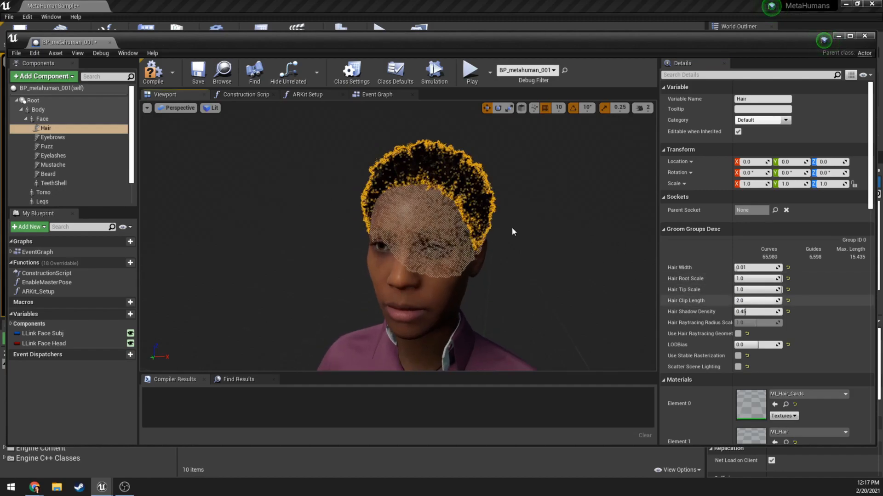
# Set the Forced LOD of the blueprint's LODSync component to -1 to preview the clipped hair.
pyautogui.moveTo(131, 151); pyautogui.dragTo(128, 184)
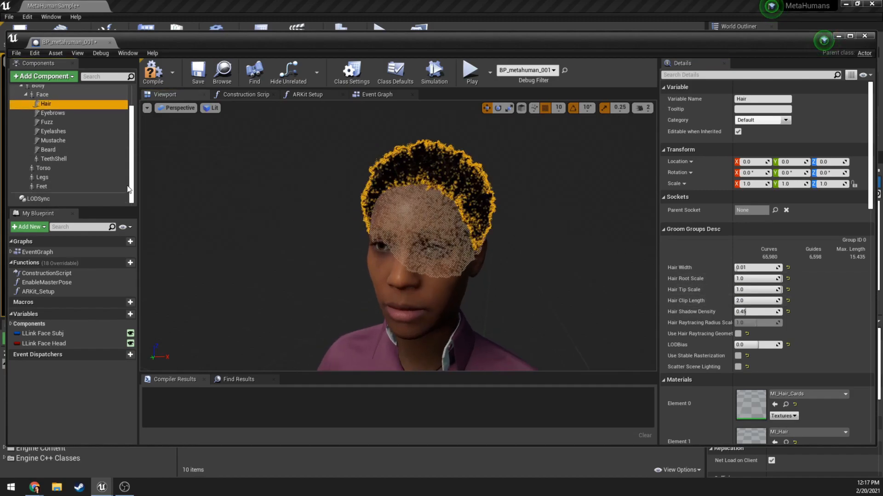
pyautogui.click(51, 200)
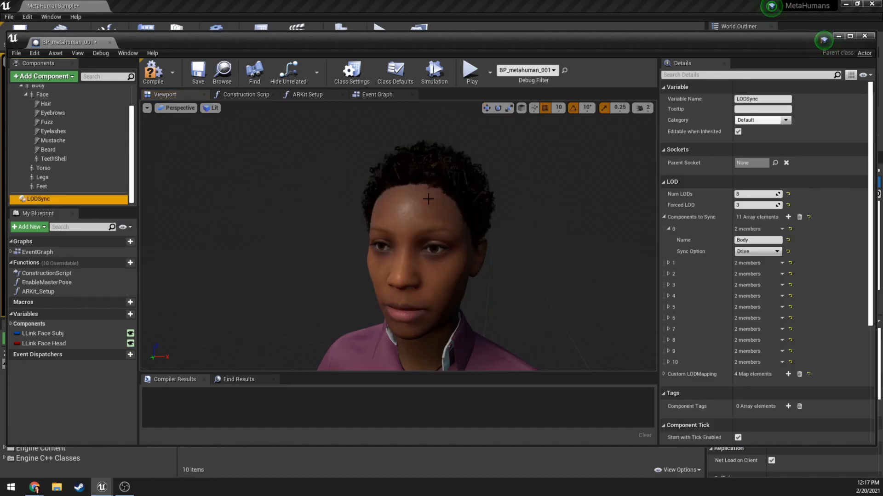
pyautogui.click(760, 204)
pyautogui.write('-1')
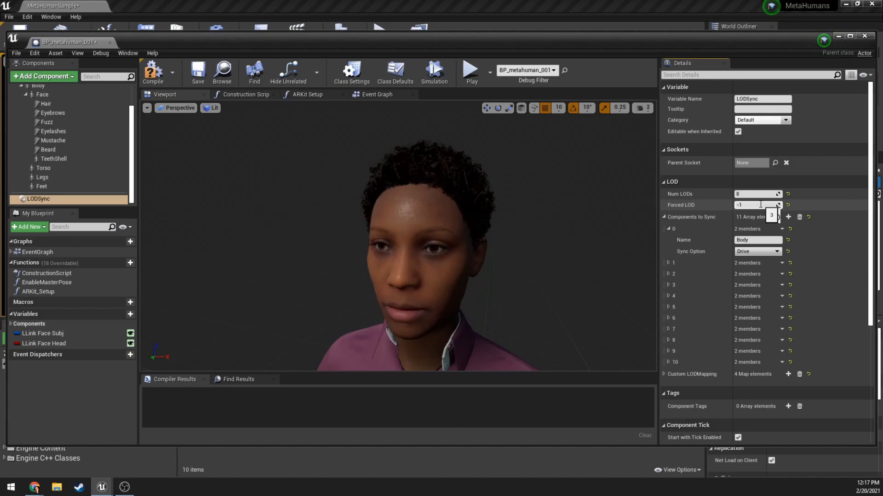
pyautogui.press('Return')
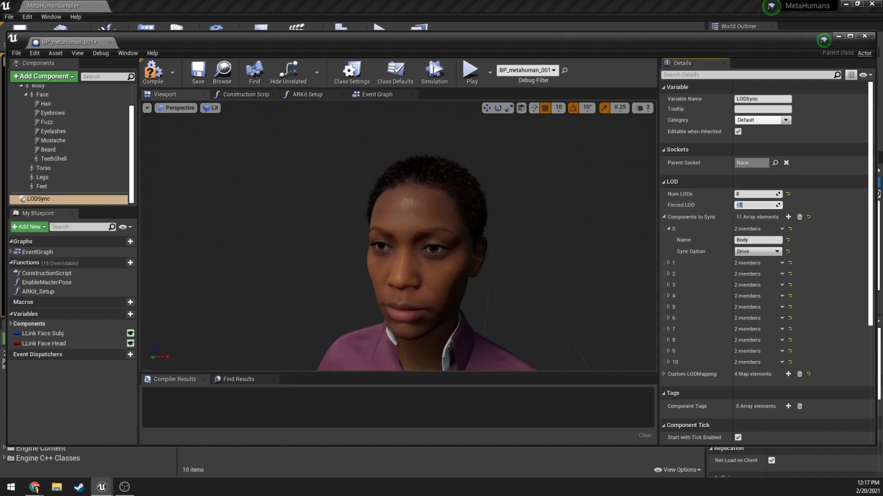
# Return the Forced LOD of the blueprint's LODSync component to 3.
pyautogui.click(45, 104)
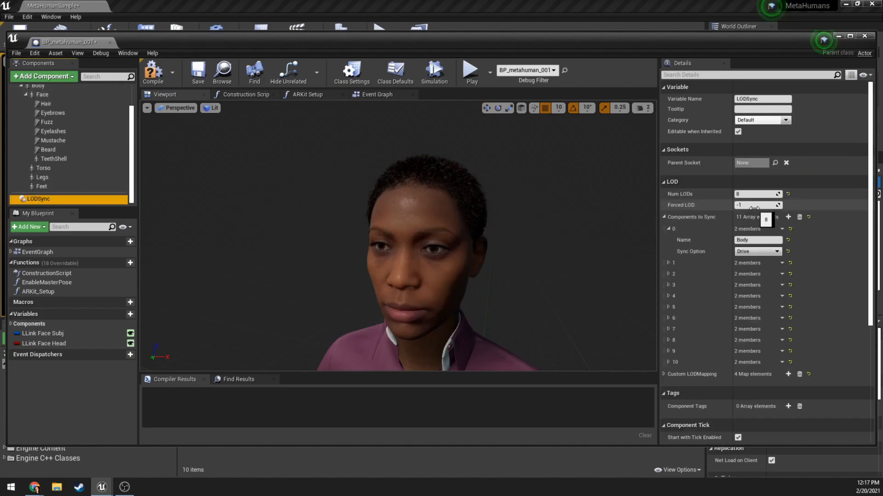
pyautogui.click(753, 205)
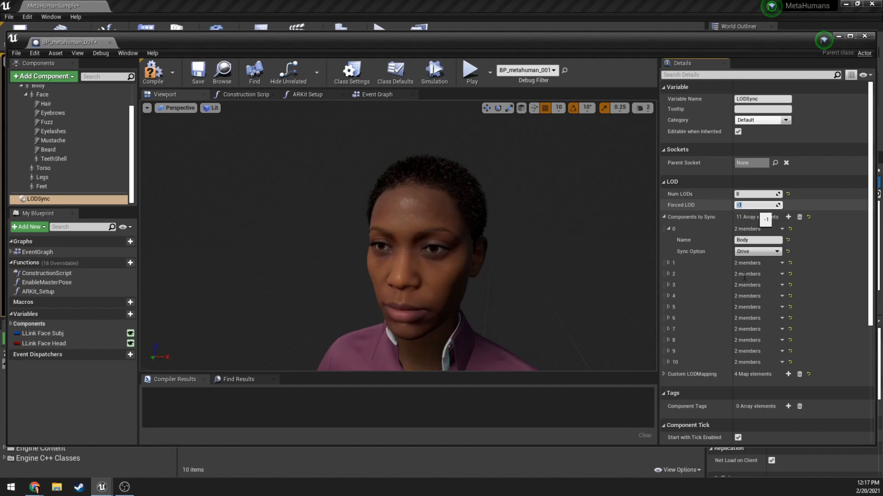
pyautogui.write('3')
pyautogui.press('Return')
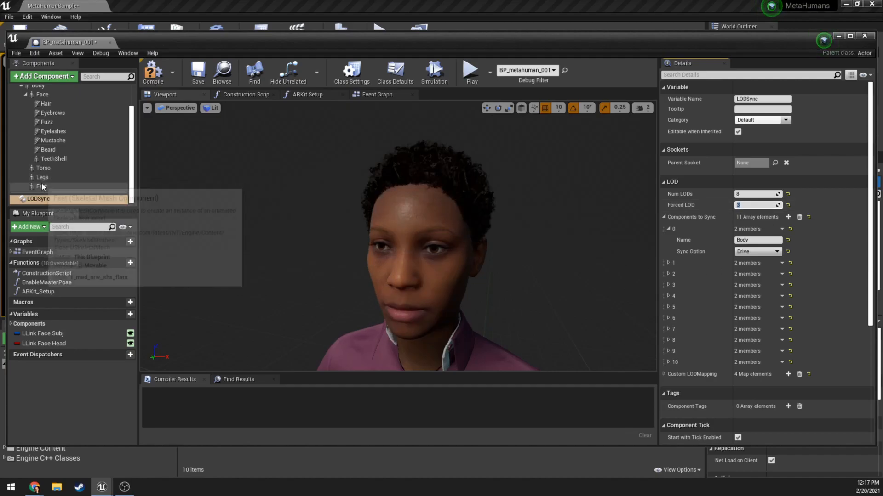
# Examine the blueprint's body, face, torso, legs and feet components, and inspect the character's outfit and head in the preview.
pyautogui.scroll(1, 44, 103)
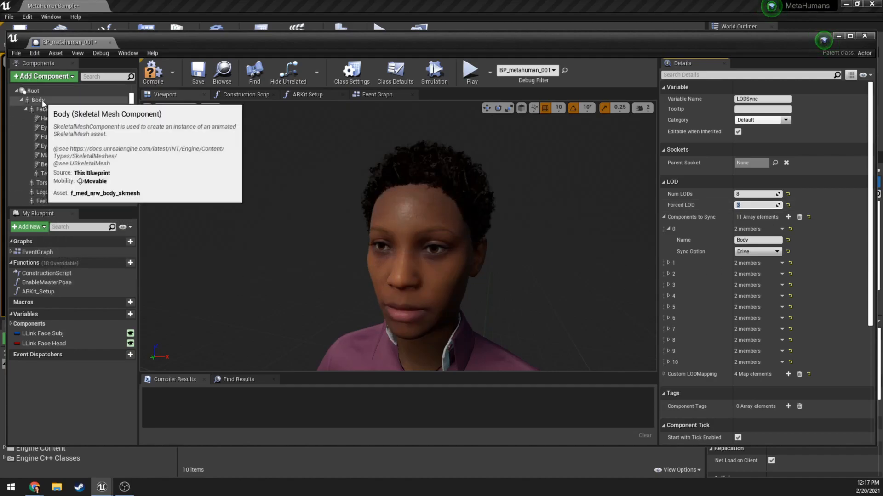
pyautogui.scroll(1, 42, 100)
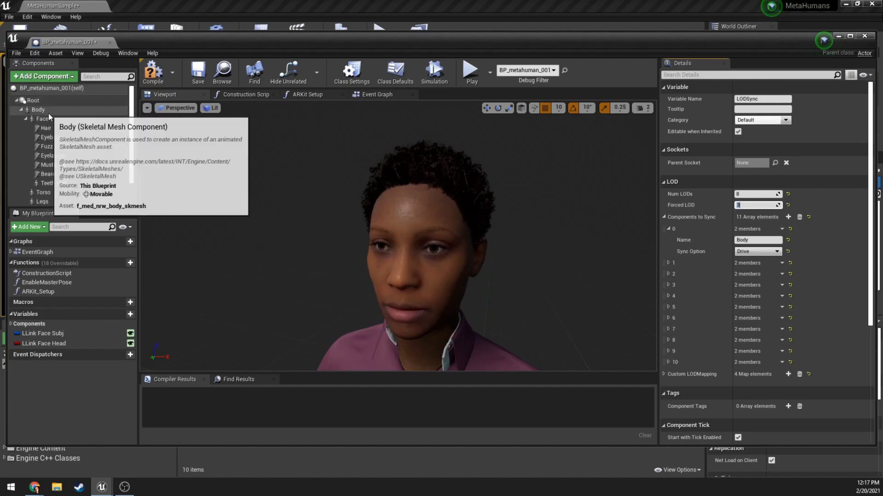
pyautogui.scroll(-3, 44, 188)
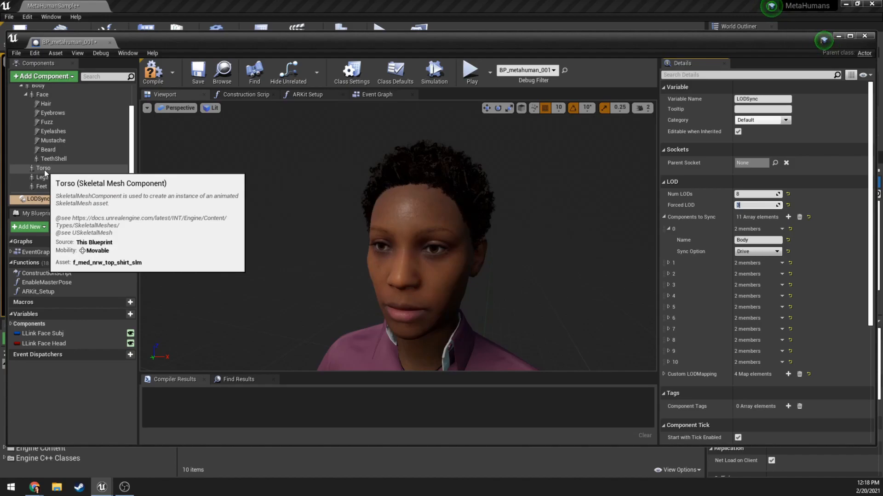
pyautogui.press('s')
pyautogui.moveTo(310, 223); pyautogui.dragTo(309, 266, button='right')
pyautogui.moveTo(444, 257); pyautogui.dragTo(444, 307, button='right')
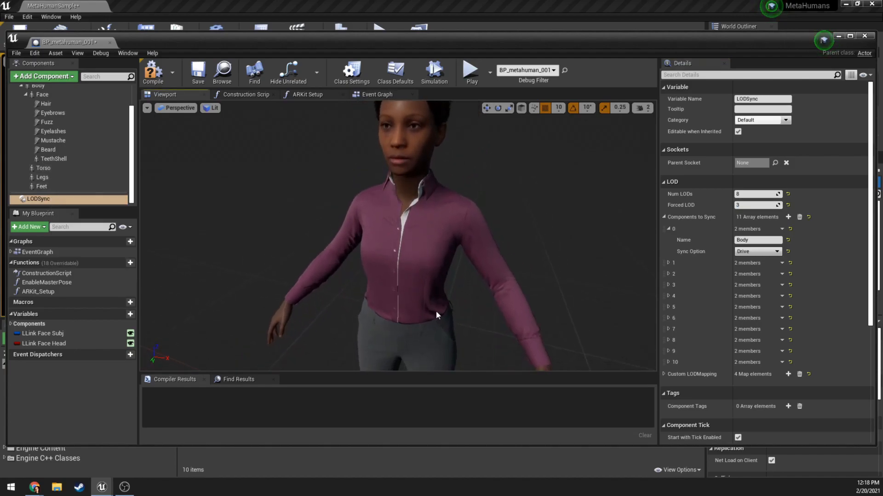
pyautogui.press('w')
pyautogui.moveTo(396, 203); pyautogui.dragTo(394, 165, button='right')
pyautogui.press('w')
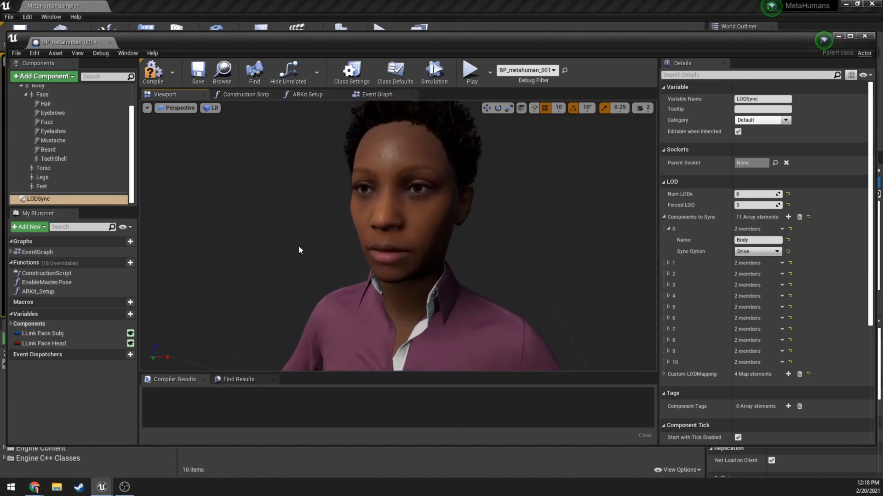
# Open the blueprint's Event Graph and examine the Event BeginPlay logic up to the Branch node.
pyautogui.click(372, 97)
pyautogui.moveTo(269, 160); pyautogui.dragTo(457, 211, button='right')
pyautogui.scroll(-3, 457, 211)
pyautogui.moveTo(311, 198); pyautogui.dragTo(242, 138, button='right')
pyautogui.scroll(1, 306, 213)
pyautogui.scroll(2, 306, 212)
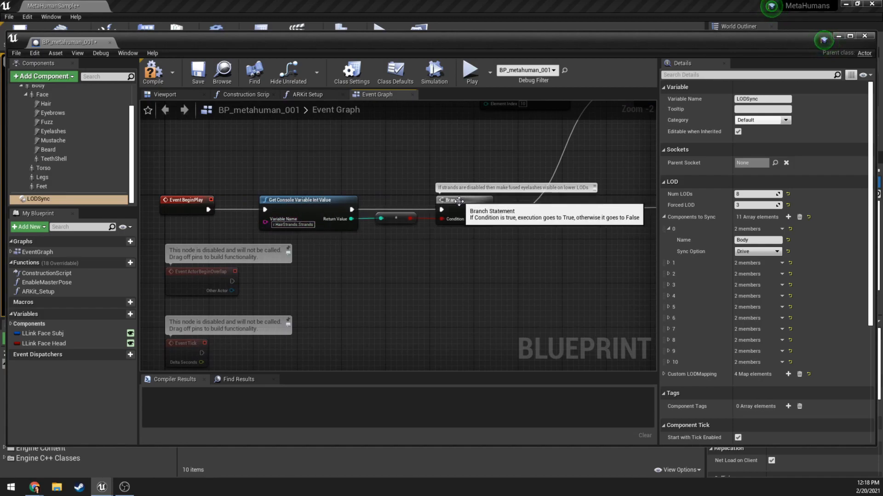
# Examine the rest of the Event BeginPlay logic, from the eyelash material nodes to the ARKit Setup and Play Slot Animation nodes.
pyautogui.moveTo(352, 180); pyautogui.dragTo(138, 311, button='right')
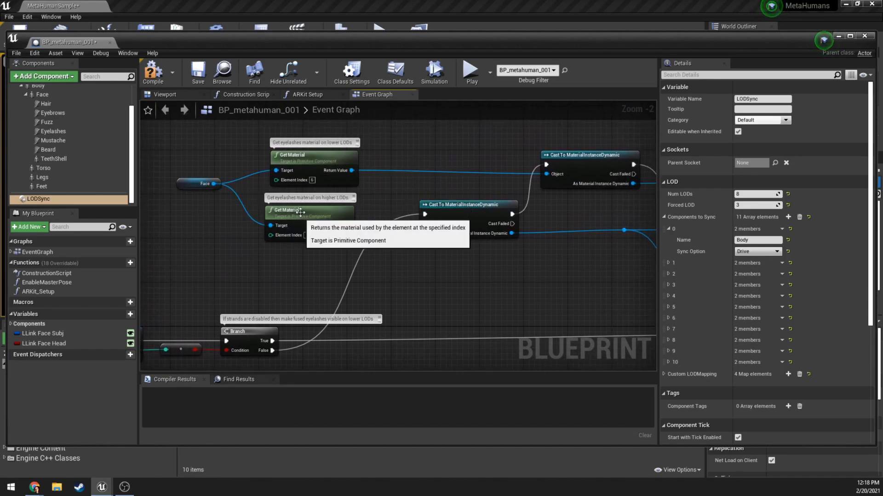
pyautogui.moveTo(466, 190); pyautogui.dragTo(376, 201, button='right')
pyautogui.moveTo(532, 213); pyautogui.dragTo(310, 169, button='right')
pyautogui.moveTo(413, 229); pyautogui.dragTo(327, 221, button='right')
pyautogui.moveTo(501, 184); pyautogui.dragTo(462, 187, button='right')
pyautogui.moveTo(538, 190); pyautogui.dragTo(275, 164, button='right')
pyautogui.moveTo(533, 208)
pyautogui.mouseDown(button='right')
pyautogui.moveTo(437, 152)
pyautogui.moveTo(360, 144)
pyautogui.mouseUp(button='right')
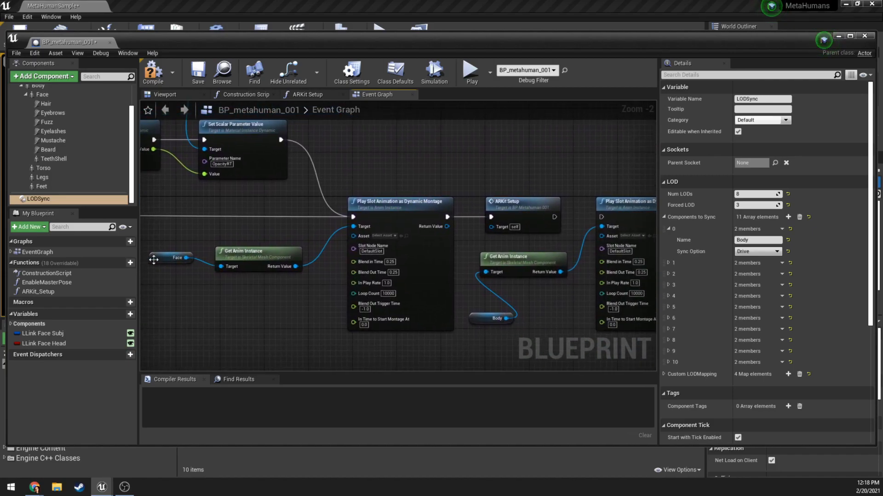
pyautogui.moveTo(458, 194); pyautogui.dragTo(289, 199, button='right')
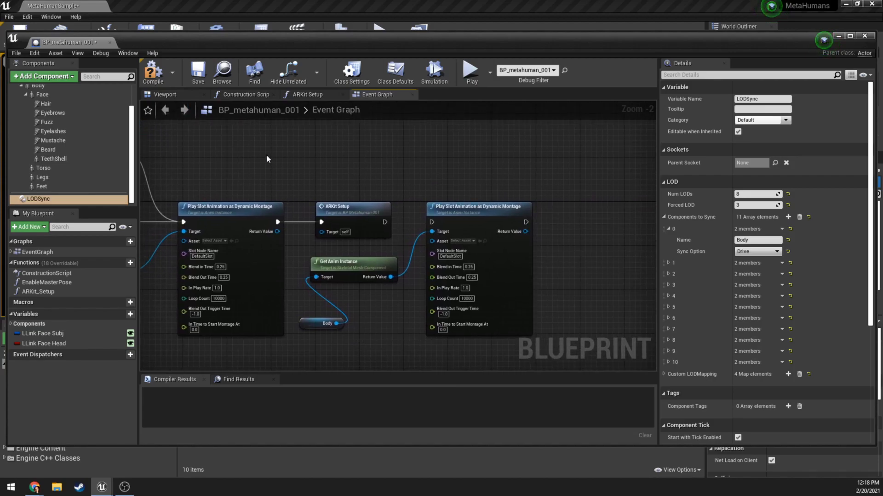
# Look over the blueprint's ARKit Setup function and Viewport preview, and close the blueprint editor.
pyautogui.click(318, 97)
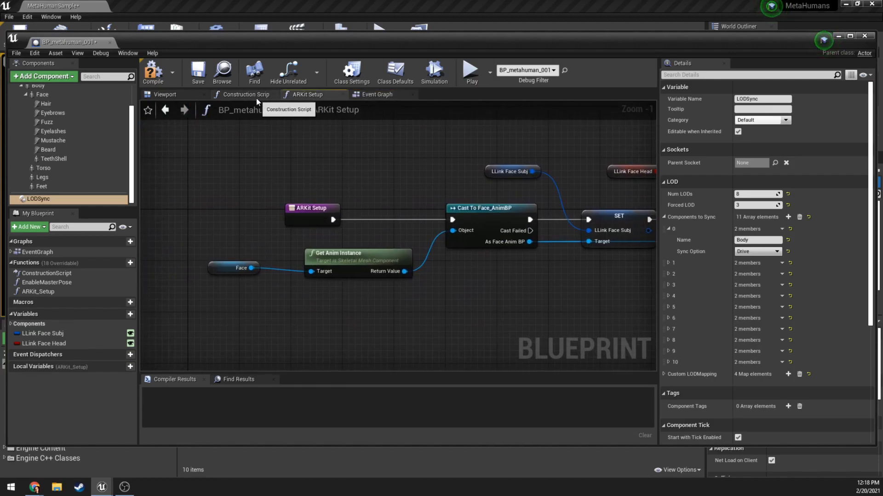
pyautogui.click(165, 95)
pyautogui.moveTo(350, 211); pyautogui.dragTo(450, 189, button='right')
pyautogui.moveTo(450, 188); pyautogui.dragTo(395, 239)
pyautogui.click(866, 36)
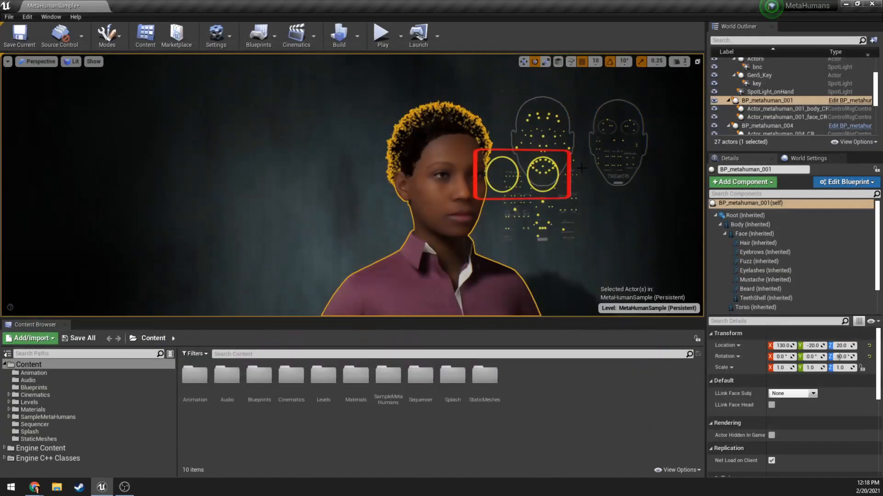
# Select the background Plane behind the character in the level and find its material assignment.
pyautogui.moveTo(321, 140)
pyautogui.mouseDown(button='right')
pyautogui.moveTo(318, 168)
pyautogui.moveTo(321, 114)
pyautogui.moveTo(313, 149)
pyautogui.moveTo(322, 145)
pyautogui.mouseUp(button='right')
pyautogui.click(322, 140)
pyautogui.press('s')
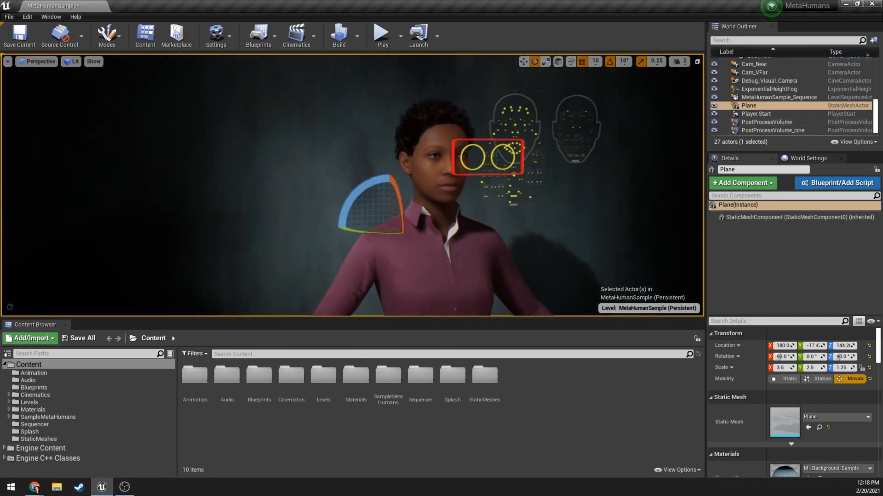
pyautogui.scroll(-2, 783, 404)
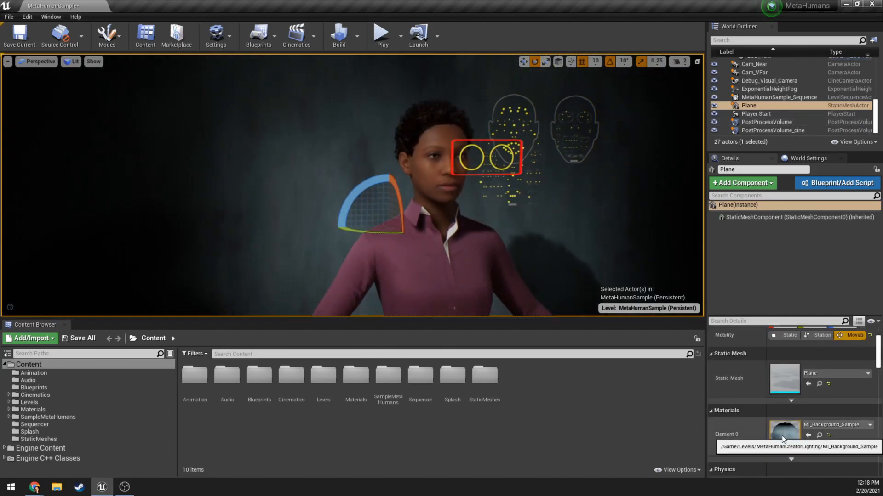
# Open the plane's MI_Background_Sample material instance and set VignetteHardness to 0.67767 and VignetteRadius to 0.445018.
pyautogui.doubleClick(782, 431)
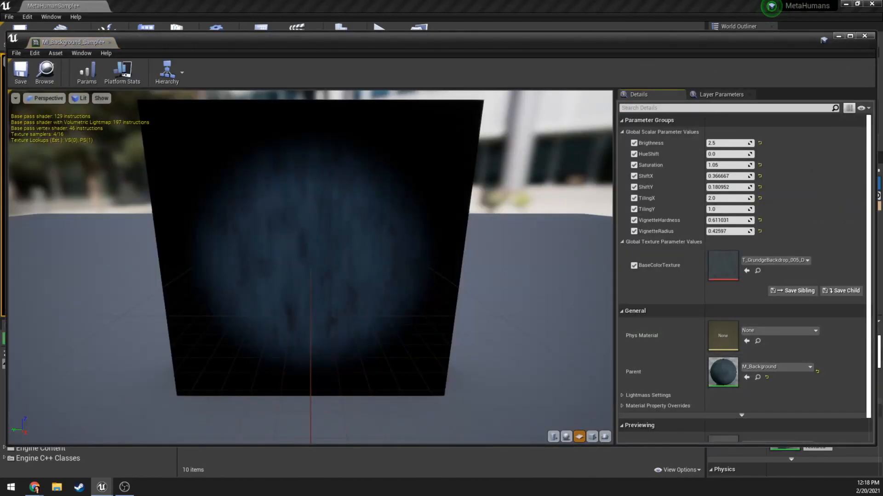
pyautogui.moveTo(310, 267); pyautogui.dragTo(333, 250)
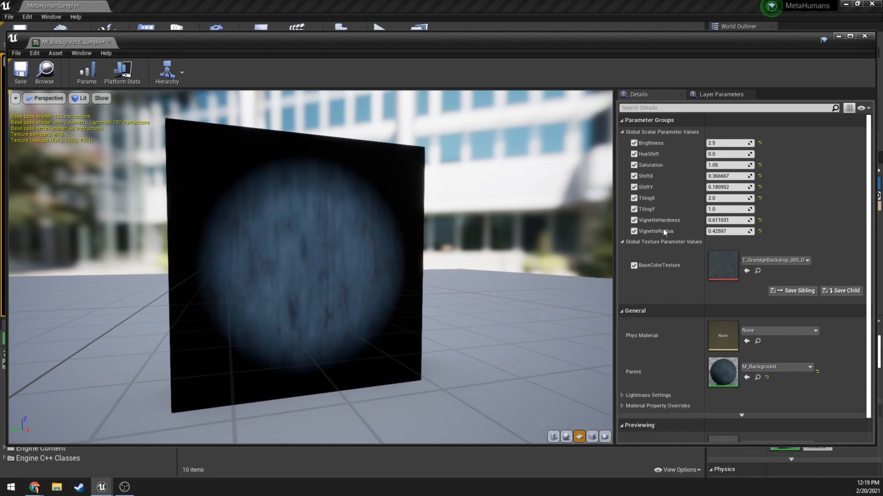
pyautogui.moveTo(731, 220)
pyautogui.mouseDown()
pyautogui.moveTo(756, 220)
pyautogui.moveTo(740, 221)
pyautogui.moveTo(754, 232)
pyautogui.moveTo(717, 231)
pyautogui.moveTo(734, 231)
pyautogui.mouseUp()
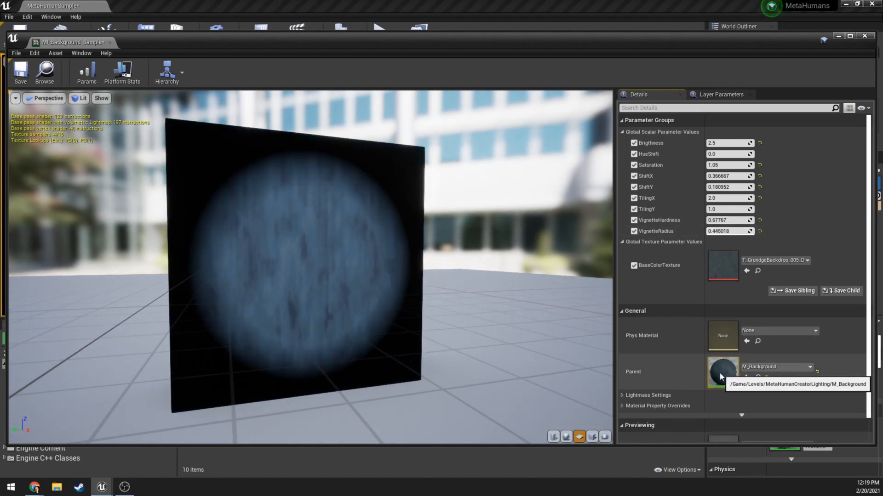
# Open the parent material M_Background, examine how its SphereMask node uses the vignette parameters, and close the material.
pyautogui.doubleClick(724, 369)
pyautogui.moveTo(364, 212); pyautogui.dragTo(733, 408, button='right')
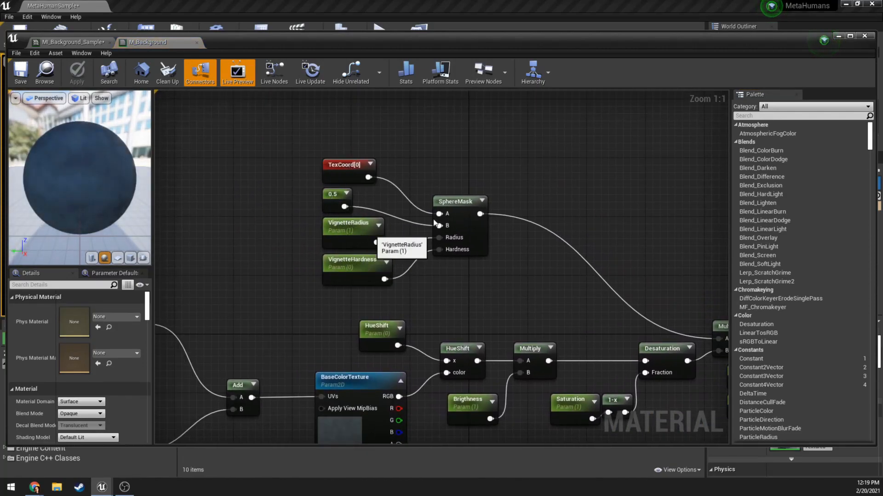
pyautogui.click(453, 204)
pyautogui.moveTo(520, 305); pyautogui.dragTo(430, 202, button='right')
pyautogui.scroll(-2, 401, 206)
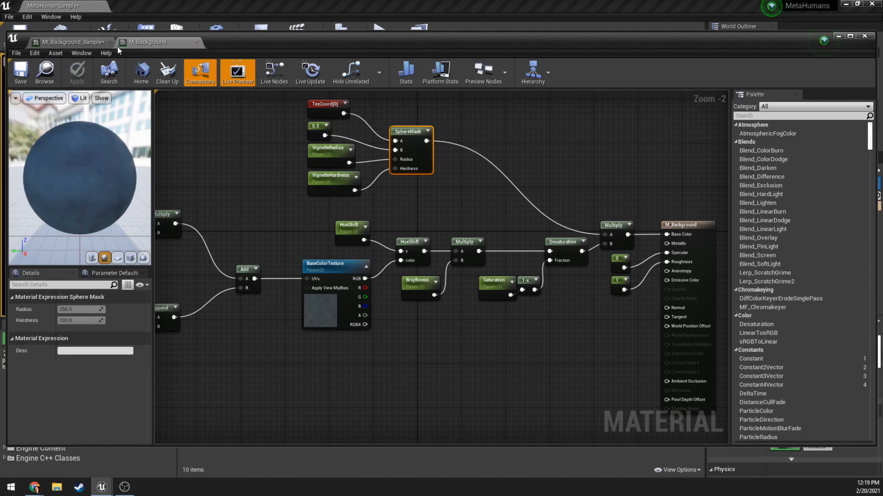
pyautogui.click(196, 43)
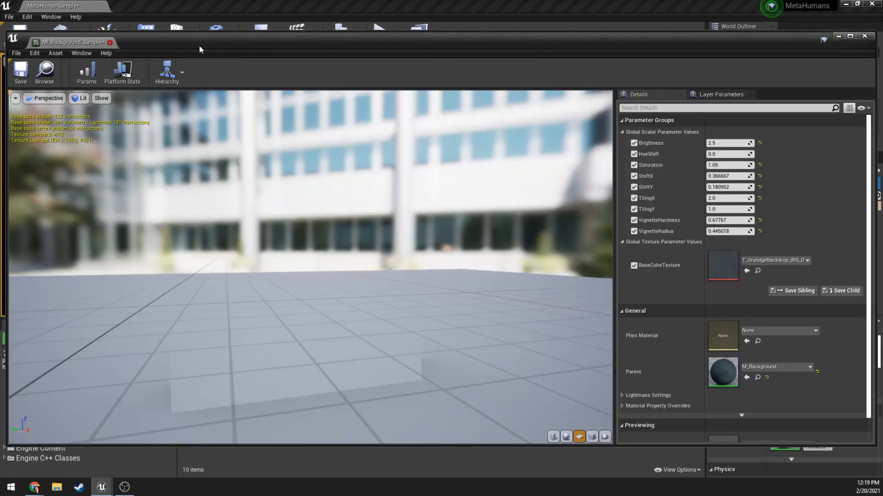
# With the level visible, set the background material's VignetteHardness to 0.603423 and VignetteRadius to 0.461393, and close its editor.
pyautogui.moveTo(197, 48); pyautogui.dragTo(199, 128)
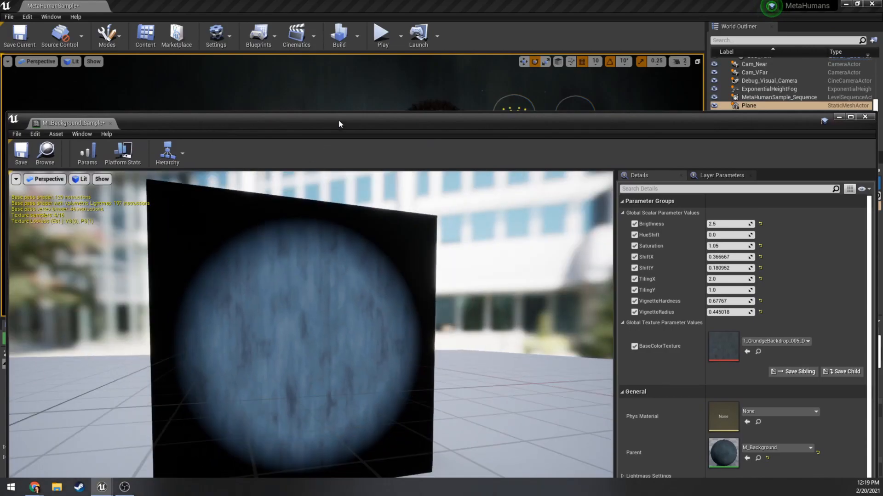
pyautogui.moveTo(338, 124); pyautogui.dragTo(313, 338)
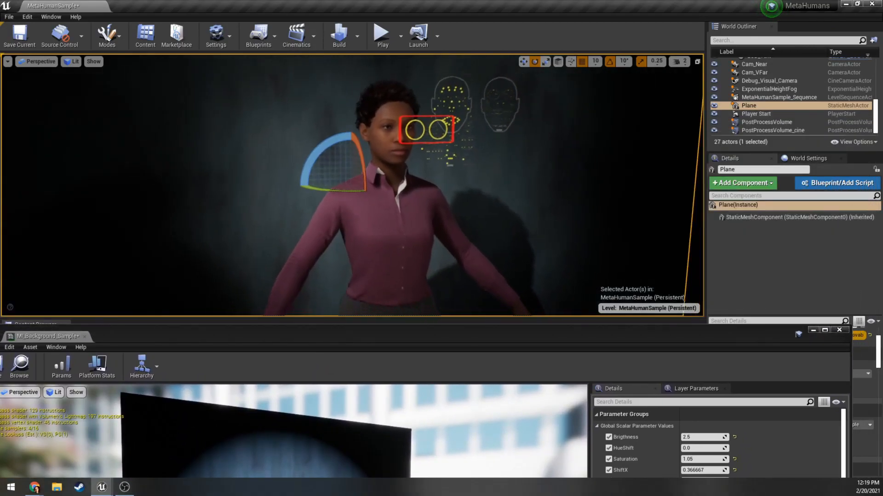
pyautogui.scroll(-5, 440, 106)
pyautogui.moveTo(477, 347); pyautogui.dragTo(490, 267)
pyautogui.moveTo(729, 437)
pyautogui.mouseDown()
pyautogui.moveTo(694, 438)
pyautogui.moveTo(747, 446)
pyautogui.moveTo(707, 445)
pyautogui.moveTo(726, 446)
pyautogui.mouseUp()
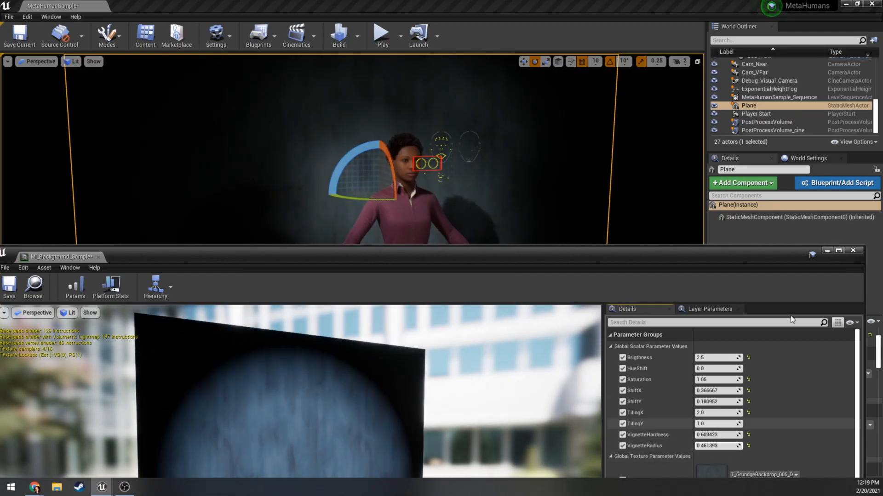
pyautogui.click(853, 250)
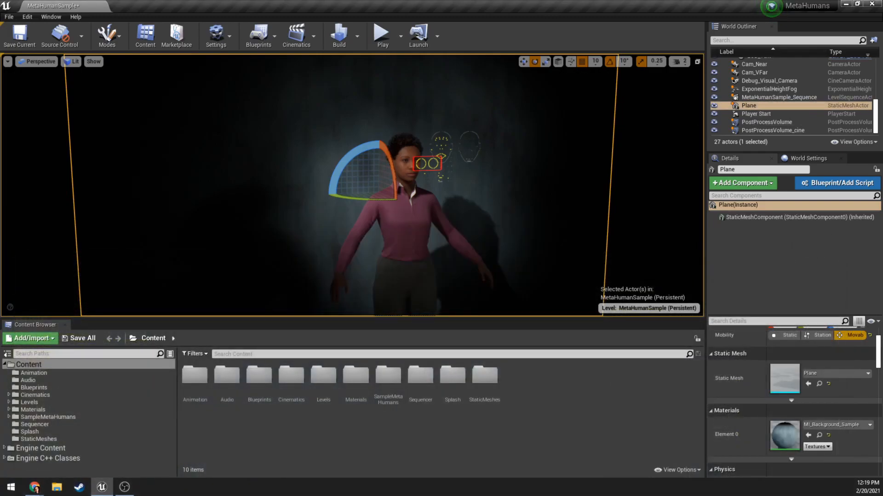
# Select the key spotlight in the level and review its light settings, including the advanced shadow options.
pyautogui.press('f')
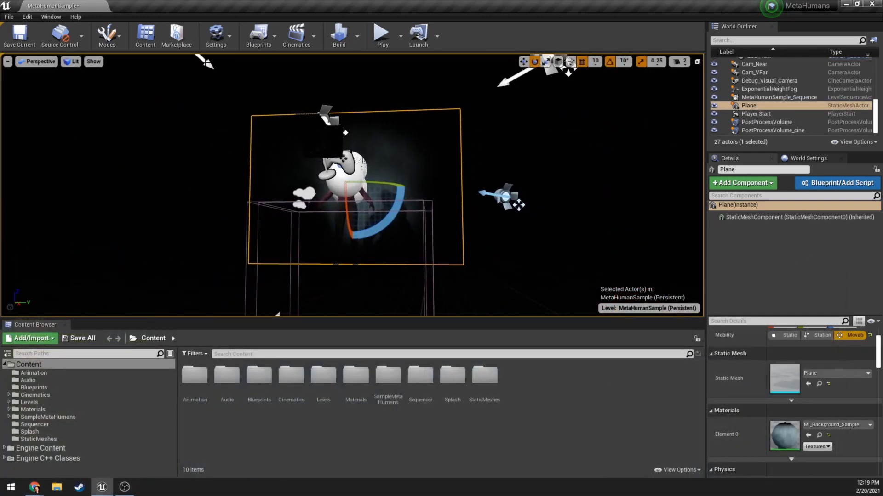
pyautogui.click(207, 61)
pyautogui.moveTo(207, 61)
pyautogui.mouseDown(button='right')
pyautogui.moveTo(184, 28)
pyautogui.moveTo(171, 60)
pyautogui.moveTo(198, 68)
pyautogui.mouseUp(button='right')
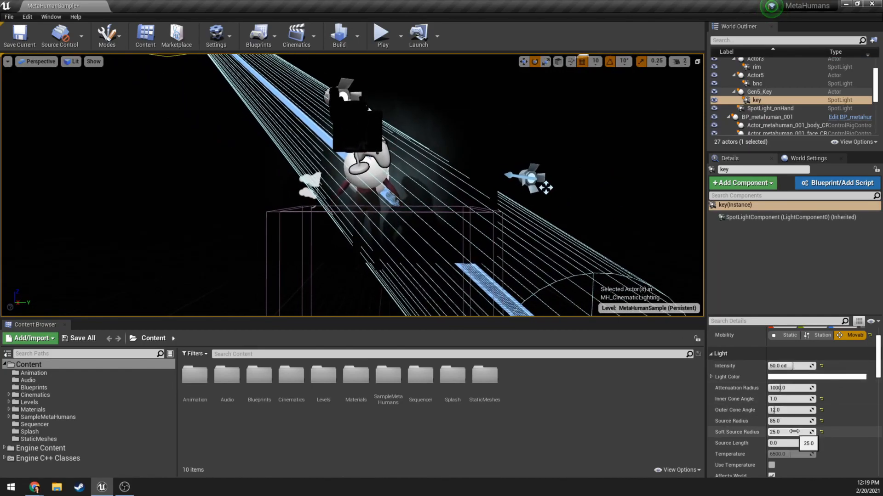
pyautogui.scroll(-3, 793, 432)
pyautogui.scroll(-2, 789, 390)
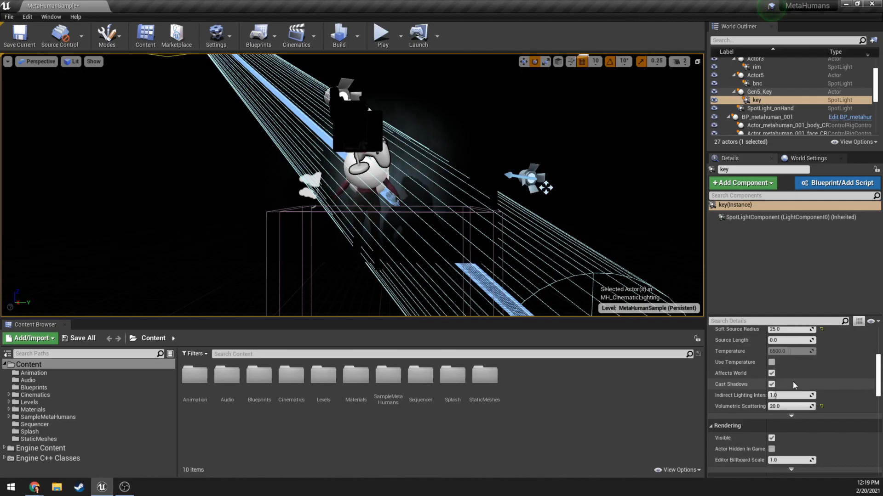
pyautogui.click(791, 416)
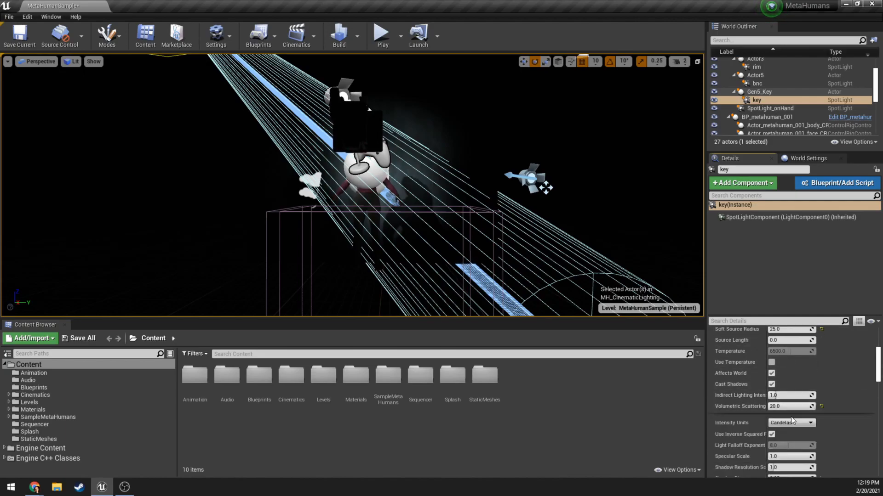
pyautogui.scroll(-3, 751, 404)
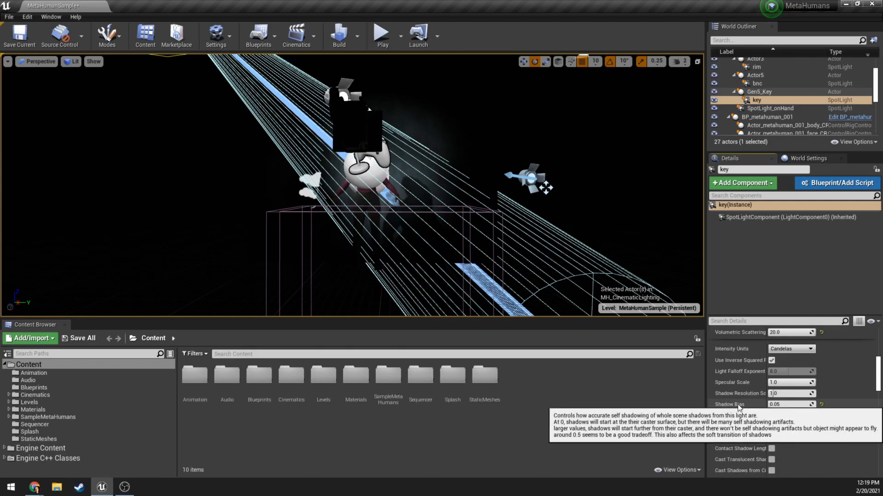
# Try a Shadow Bias of 0.185714 on the key spotlight, restore it to 0.05, and inspect the shadows on the character.
pyautogui.moveTo(505, 257); pyautogui.dragTo(441, 203, button='right')
pyautogui.press('w')
pyautogui.press('g')
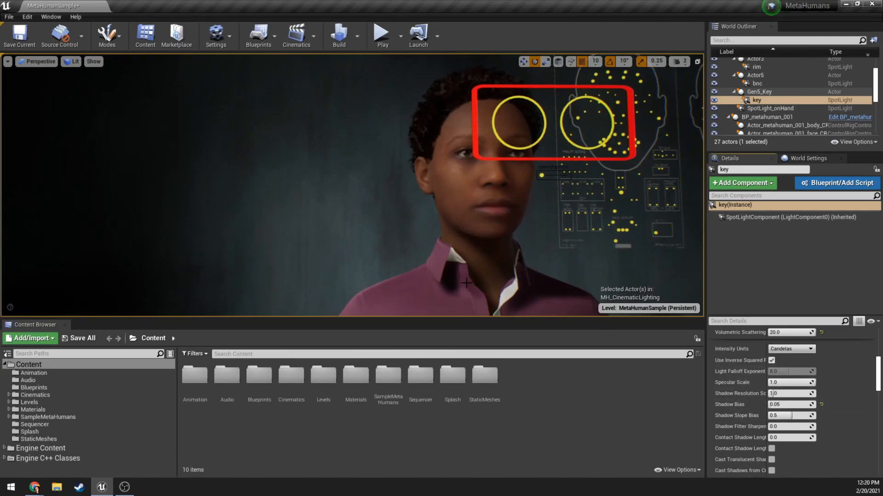
pyautogui.click(821, 405)
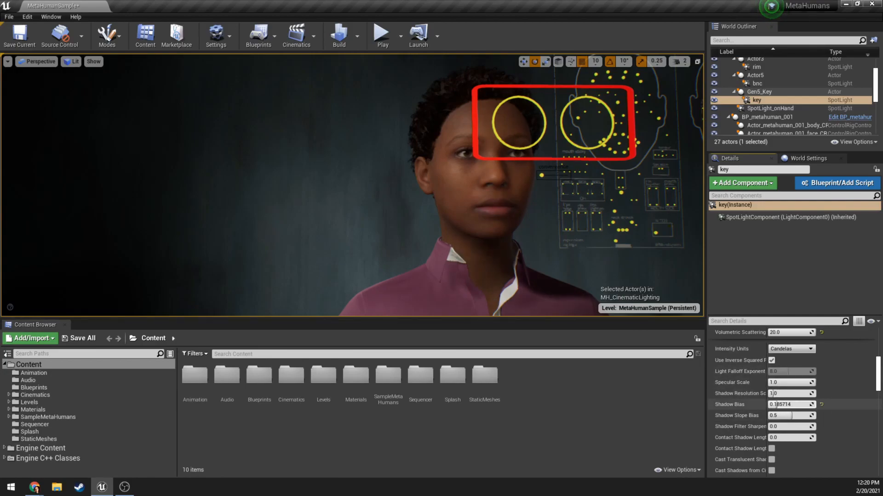
pyautogui.moveTo(773, 404); pyautogui.dragTo(770, 404)
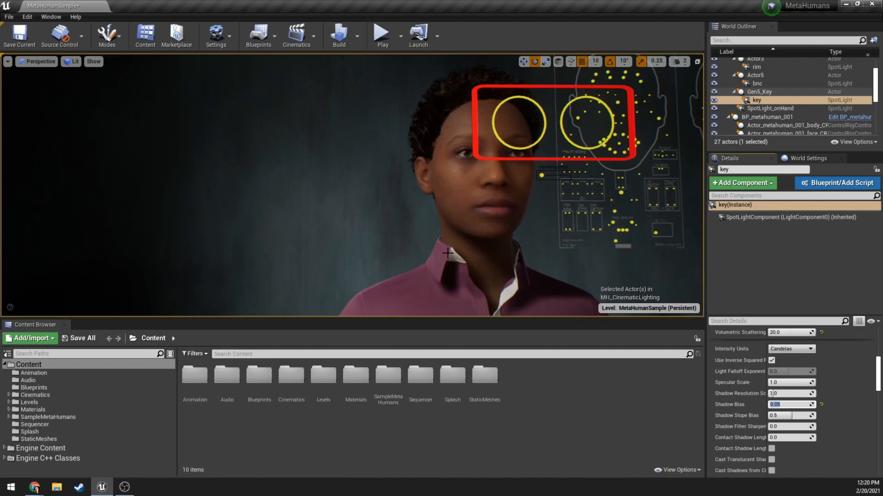
pyautogui.moveTo(439, 204); pyautogui.dragTo(469, 212, button='right')
pyautogui.press('w')
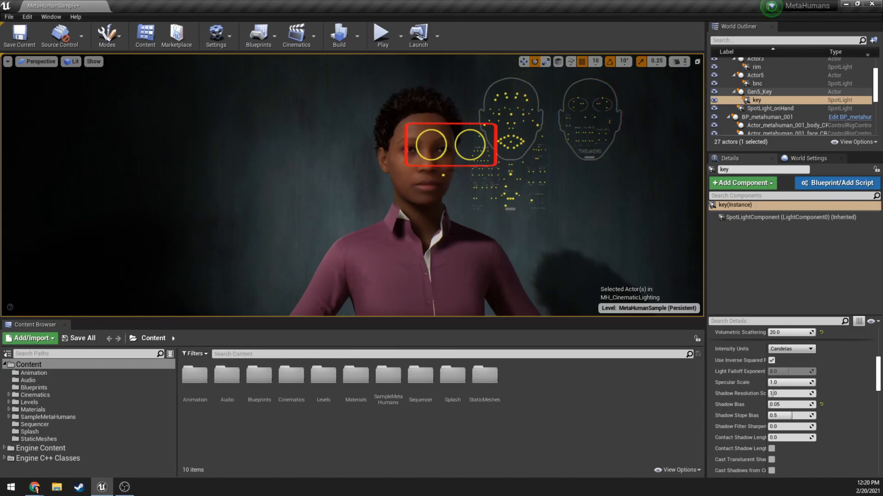
pyautogui.moveTo(460, 202)
pyautogui.mouseDown(button='right')
pyautogui.moveTo(432, 186)
pyautogui.moveTo(462, 210)
pyautogui.moveTo(413, 199)
pyautogui.moveTo(462, 184)
pyautogui.moveTo(462, 207)
pyautogui.mouseUp(button='right')
pyautogui.press('s')
# Select the Gen5_Key actor and look over the arrangement of lights around the character.
pyautogui.click(777, 93)
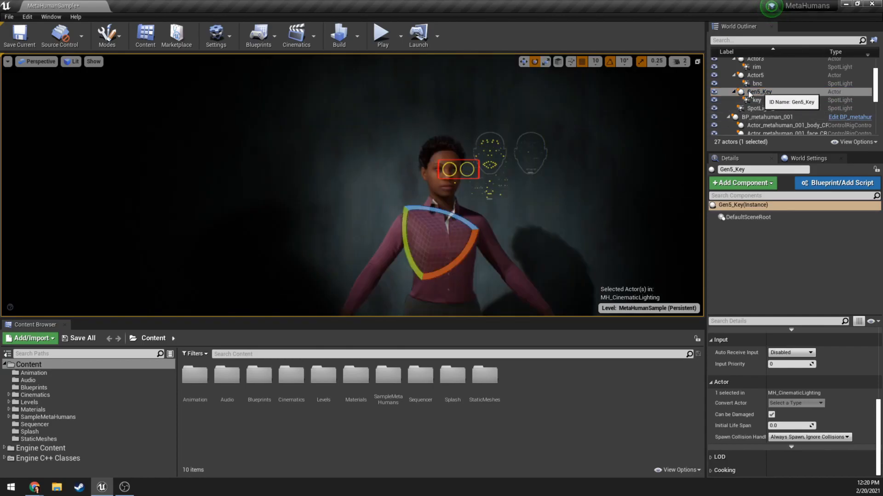
pyautogui.moveTo(440, 122); pyautogui.dragTo(449, 90, button='right')
pyautogui.press('g')
pyautogui.press('s')
pyautogui.moveTo(421, 184); pyautogui.dragTo(399, 184, button='right')
pyautogui.moveTo(443, 287); pyautogui.dragTo(448, 306)
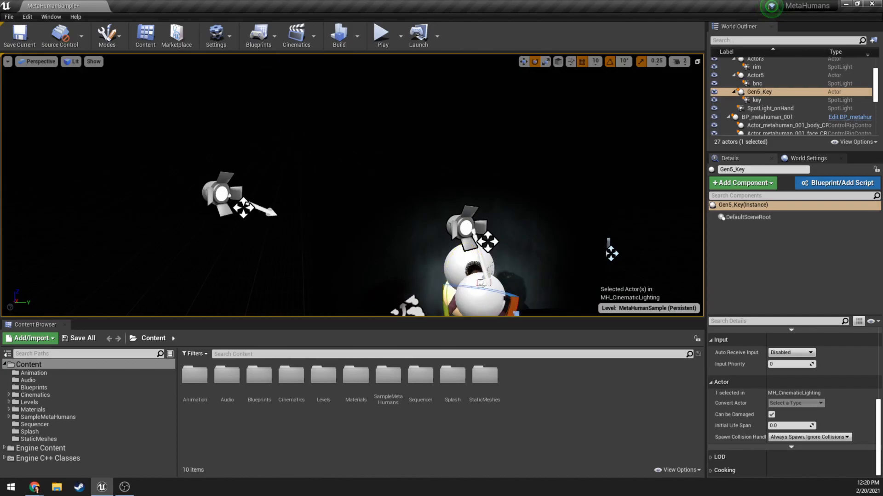
# Try moving the key spotlight in the scene and undo the move.
pyautogui.click(222, 194)
pyautogui.press('w')
pyautogui.moveTo(252, 191); pyautogui.dragTo(263, 161)
pyautogui.hotkey('ctrl', 'z')
pyautogui.moveTo(263, 161); pyautogui.dragTo(283, 180, button='right')
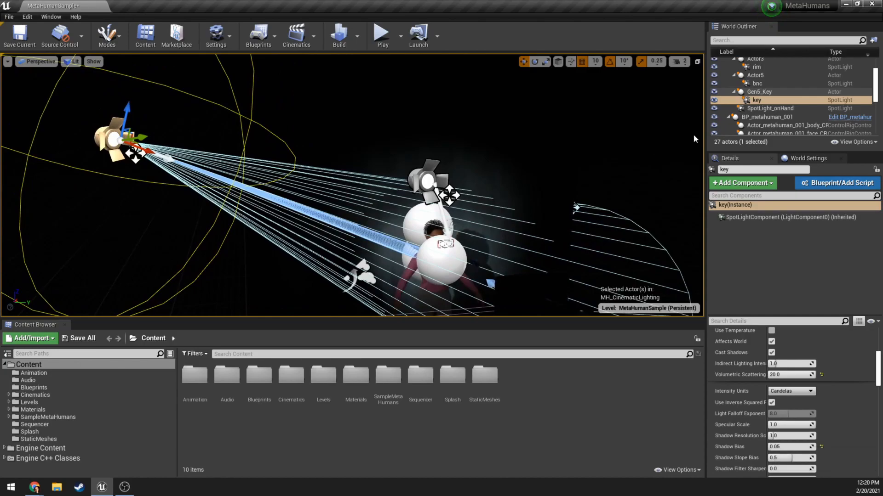
# Compare the Post Process Volume Settings, especially Priority, of PostProcessVolume_cine and PostProcessVolume.
pyautogui.scroll(-6, 800, 93)
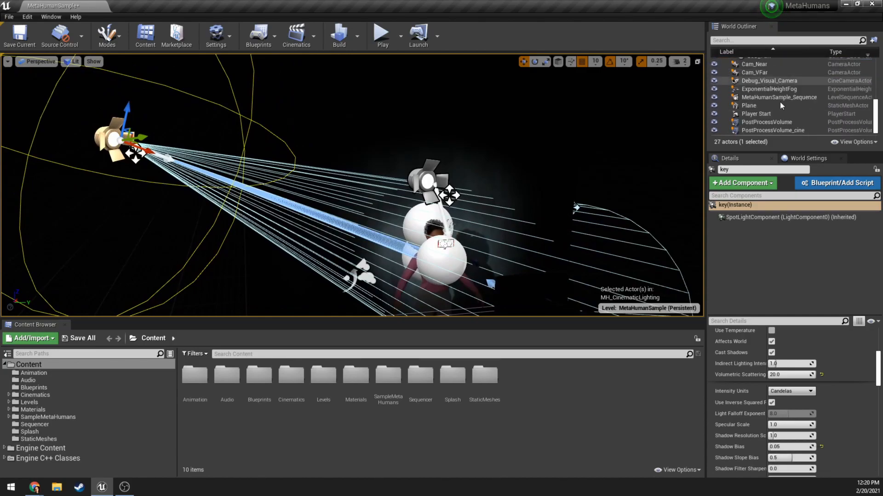
pyautogui.click(787, 131)
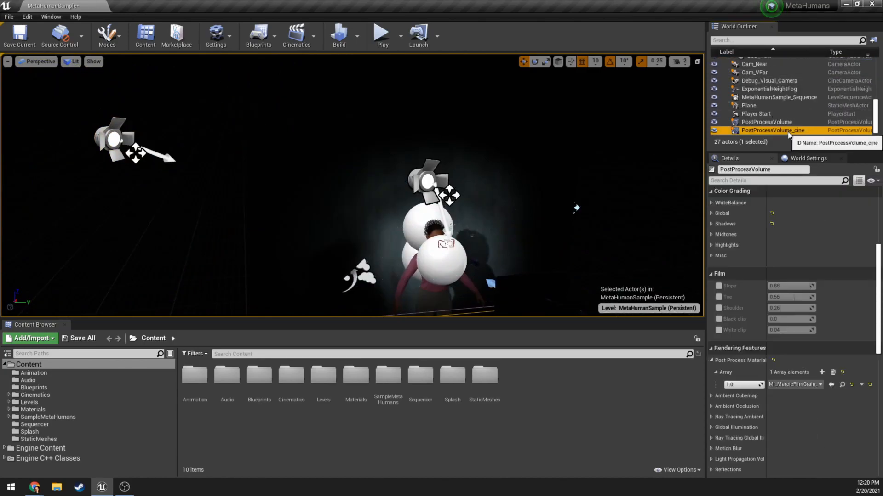
pyautogui.press('Up')
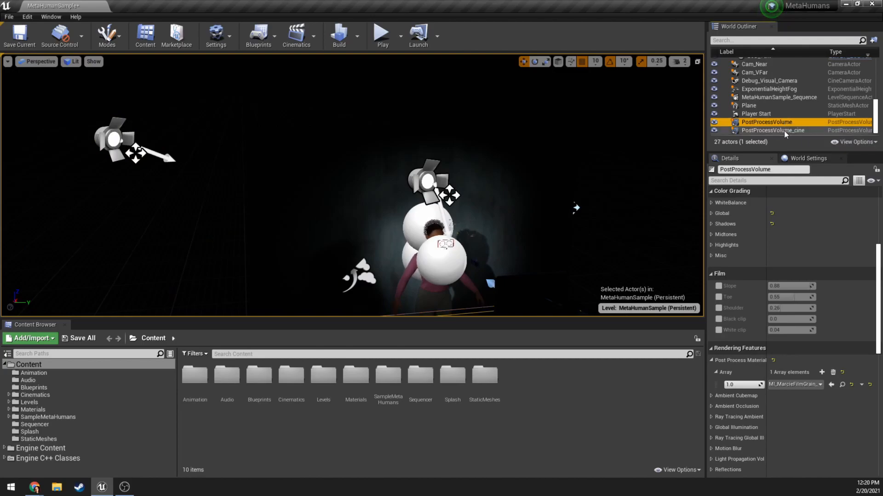
pyautogui.click(784, 131)
pyautogui.scroll(-10, 771, 236)
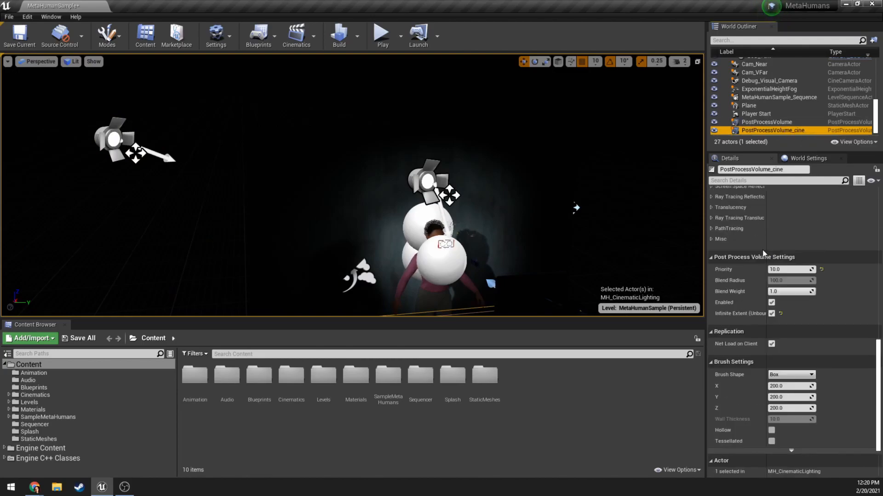
pyautogui.moveTo(728, 272)
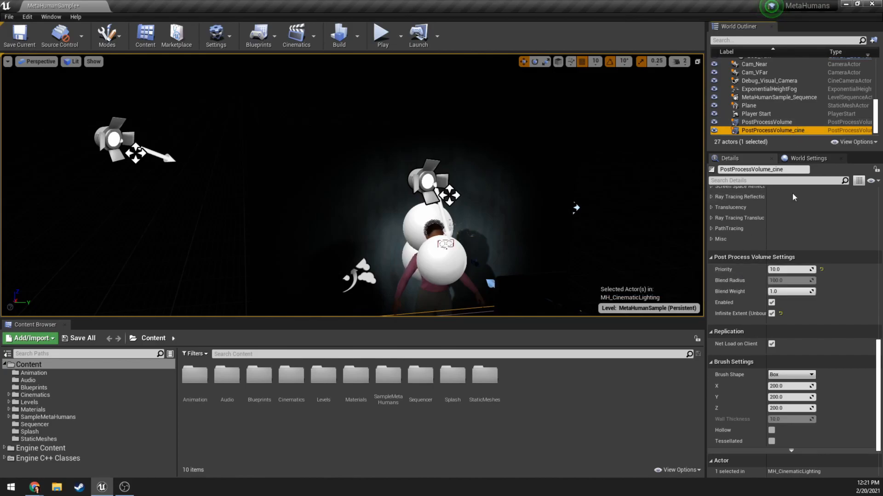
pyautogui.click(772, 123)
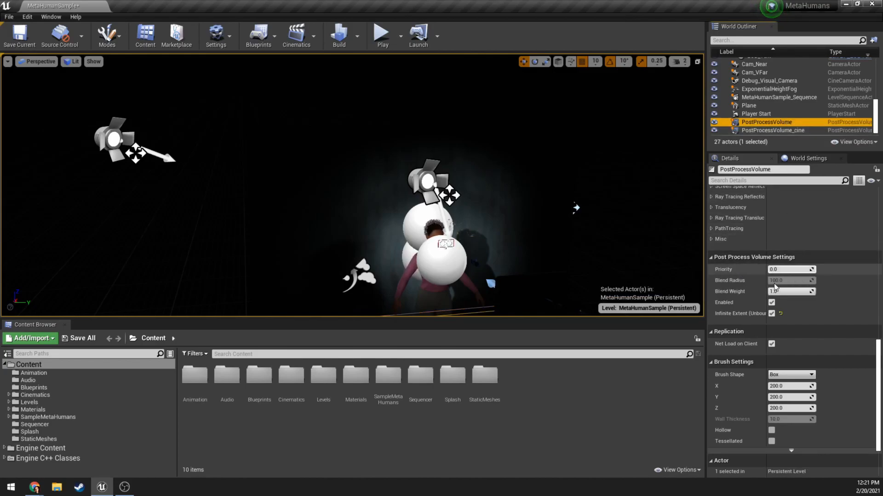
# Compare the Rendering Features of PostProcessVolume_cine and PostProcessVolume, especially their Post Process Materials and Ambient Occlusion entries.
pyautogui.click(784, 131)
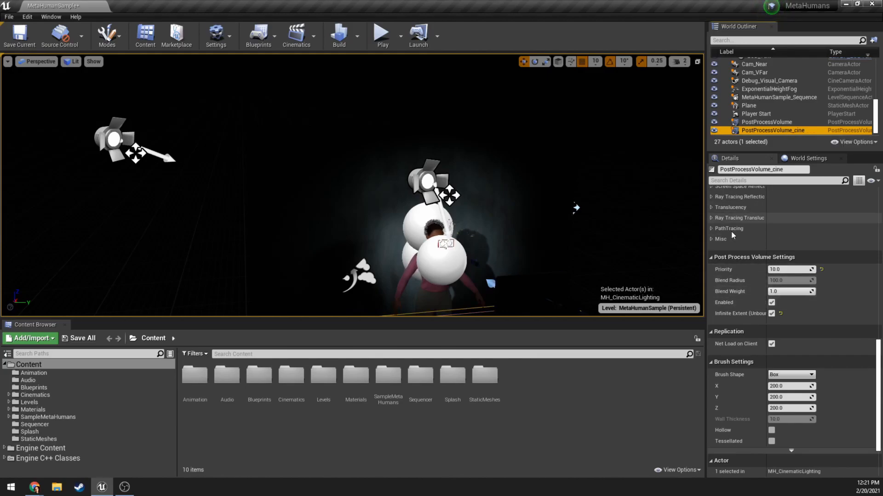
pyautogui.scroll(2, 751, 253)
pyautogui.scroll(8, 751, 252)
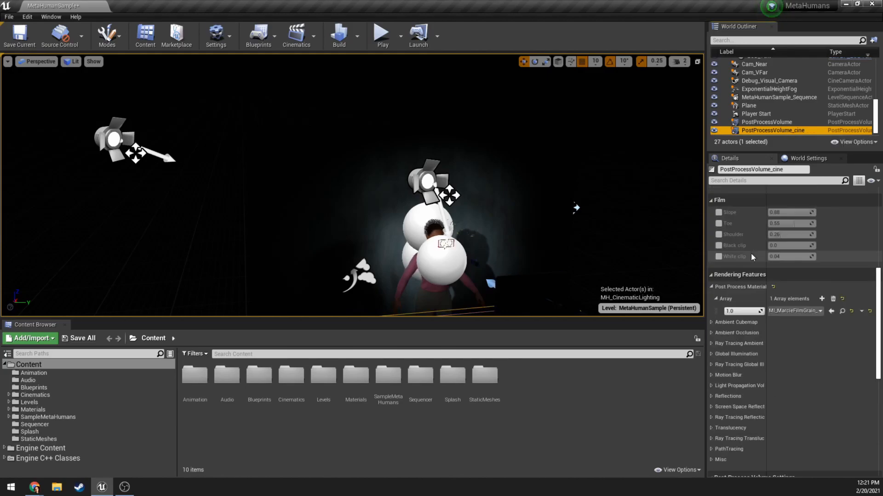
pyautogui.click(771, 123)
pyautogui.click(774, 132)
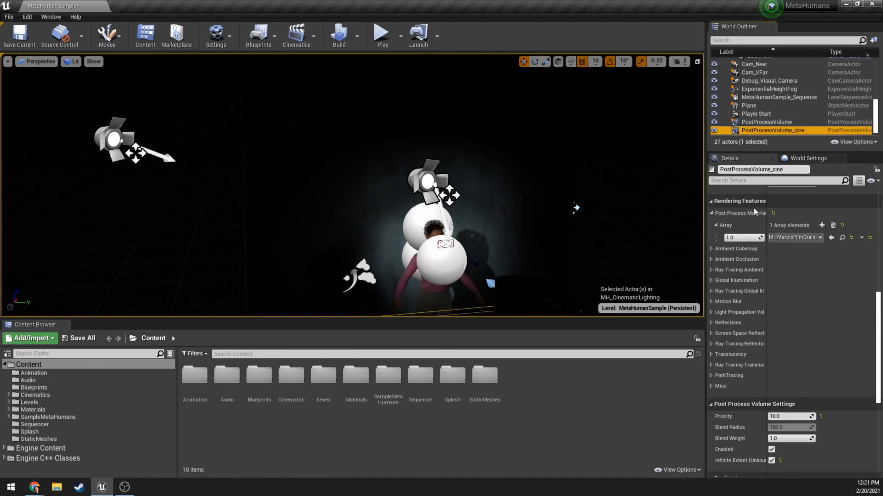
pyautogui.scroll(15, 752, 244)
pyautogui.click(710, 333)
pyautogui.click(712, 331)
pyautogui.click(756, 122)
pyautogui.click(754, 131)
pyautogui.scroll(-10, 719, 265)
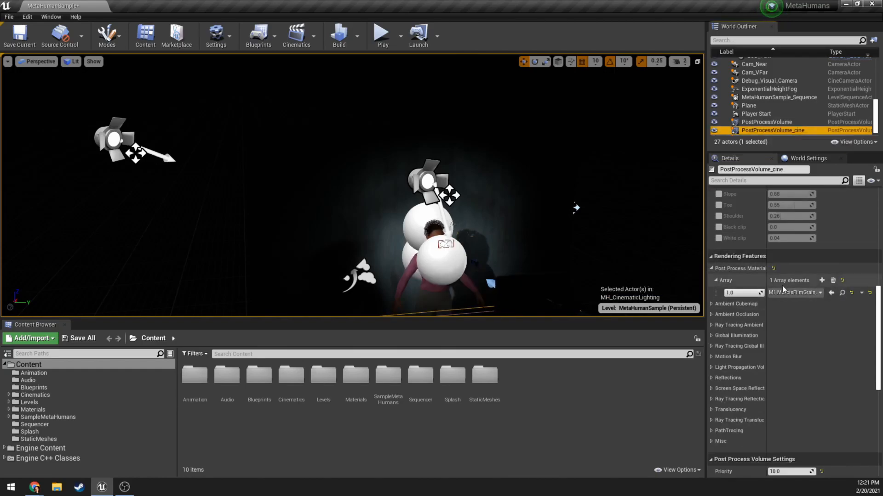
pyautogui.click(756, 123)
# Choose MI_MarcieFilmGrain_01 as the post process material in the materials array of PostProcessVolume_cine.
pyautogui.click(761, 131)
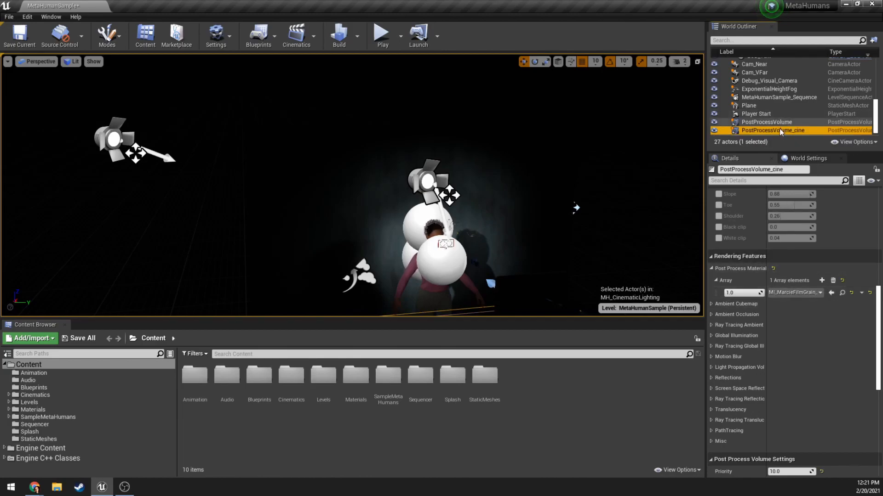
pyautogui.click(798, 295)
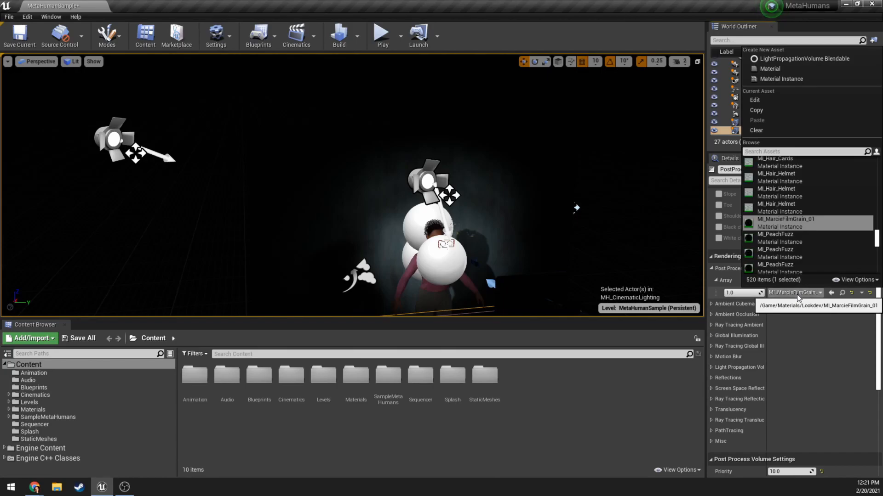
pyautogui.click(784, 222)
# Review the Color Grading settings of PostProcessVolume_cine, including the Global and Shadows overrides, and its Lens categories.
pyautogui.scroll(-5, 815, 322)
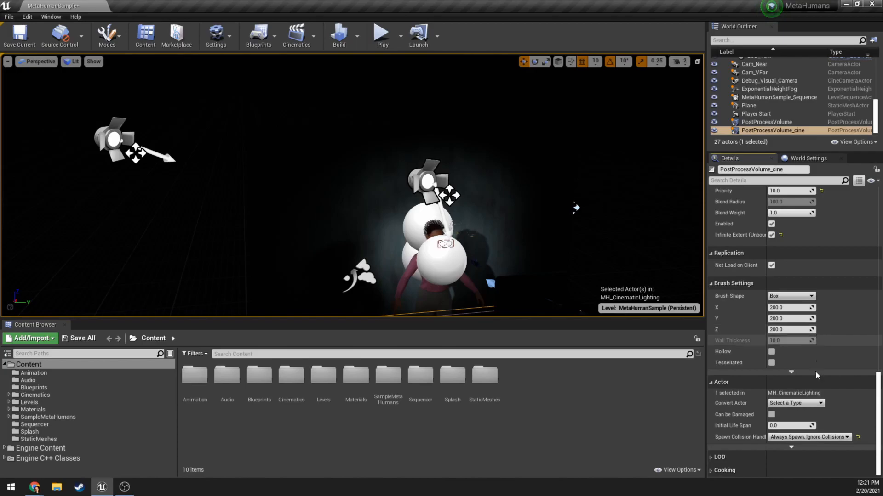
pyautogui.scroll(10, 795, 322)
pyautogui.scroll(5, 781, 317)
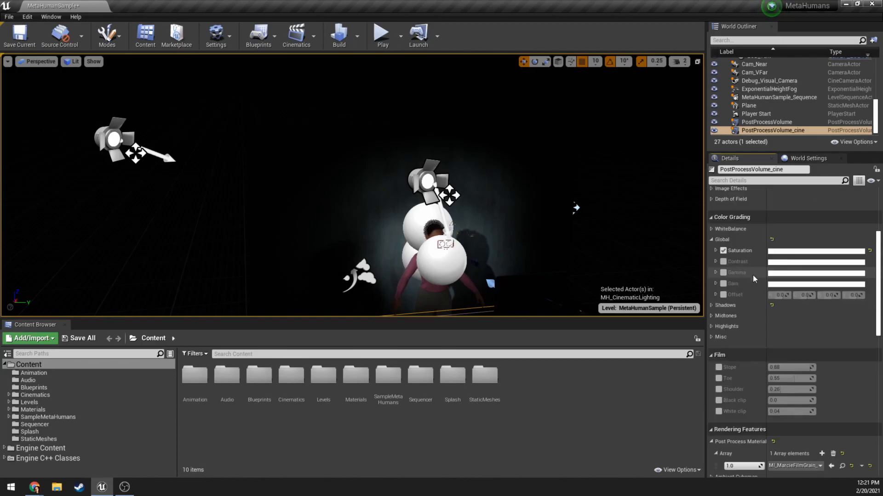
pyautogui.scroll(1, 731, 299)
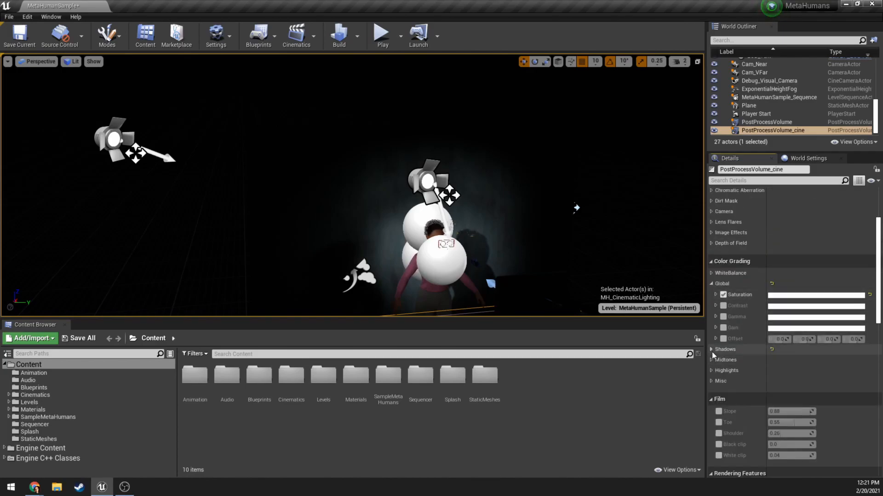
pyautogui.click(711, 351)
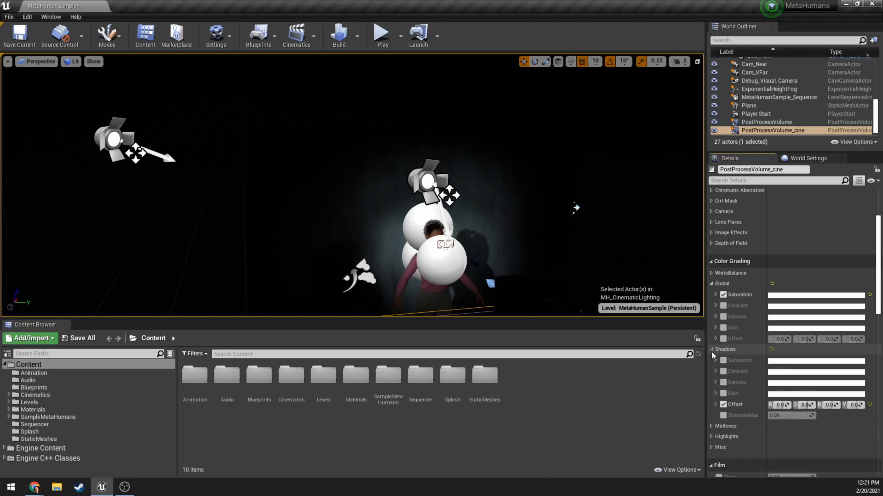
pyautogui.click(711, 349)
pyautogui.click(710, 349)
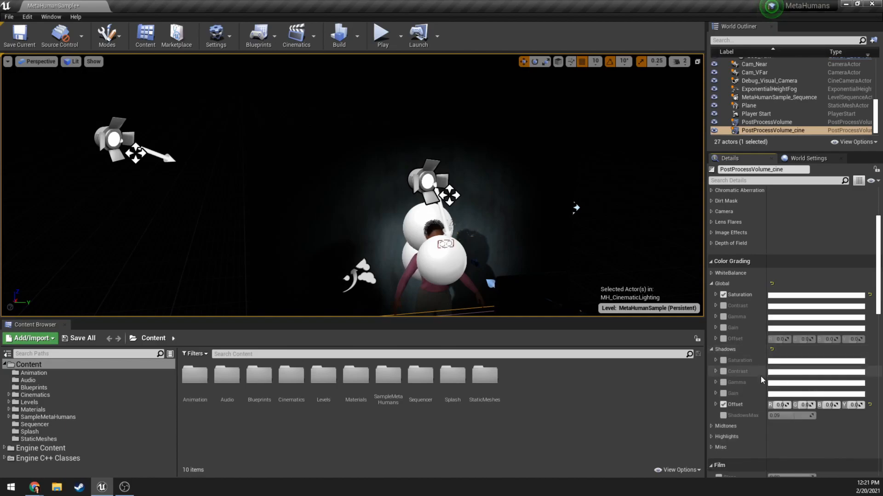
pyautogui.scroll(4, 732, 338)
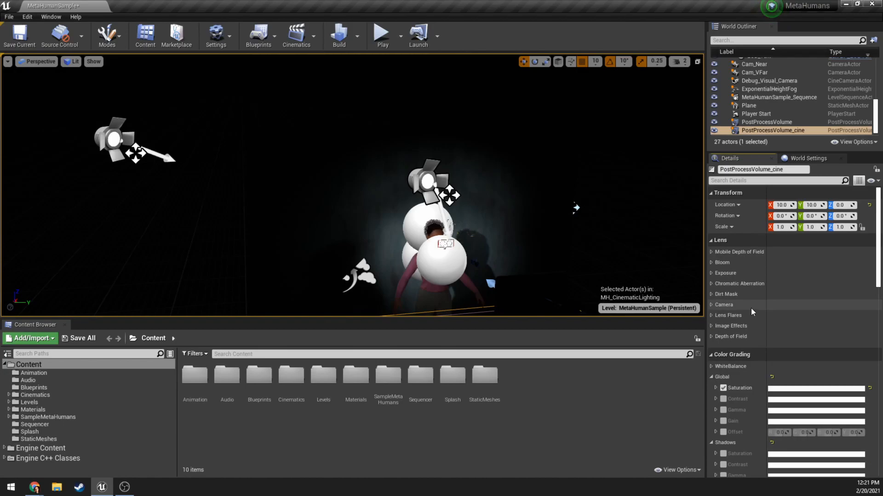
# Find MetaHumanSample_Sequence among the level's actors, select it, and open it in Sequencer.
pyautogui.scroll(8, 778, 111)
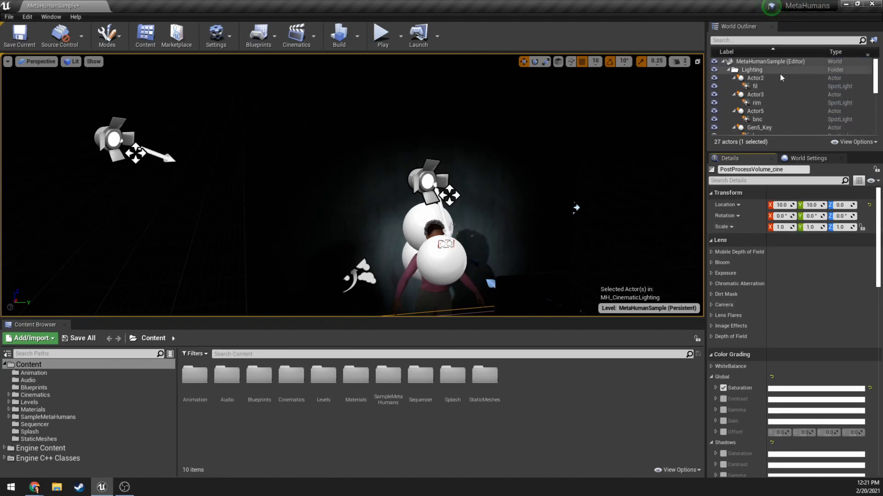
pyautogui.scroll(-3, 781, 88)
pyautogui.scroll(-3, 777, 101)
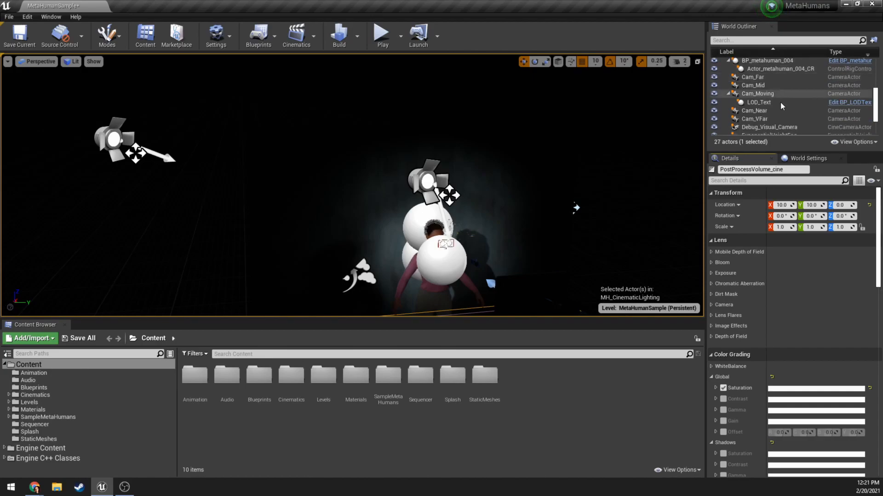
pyautogui.click(780, 114)
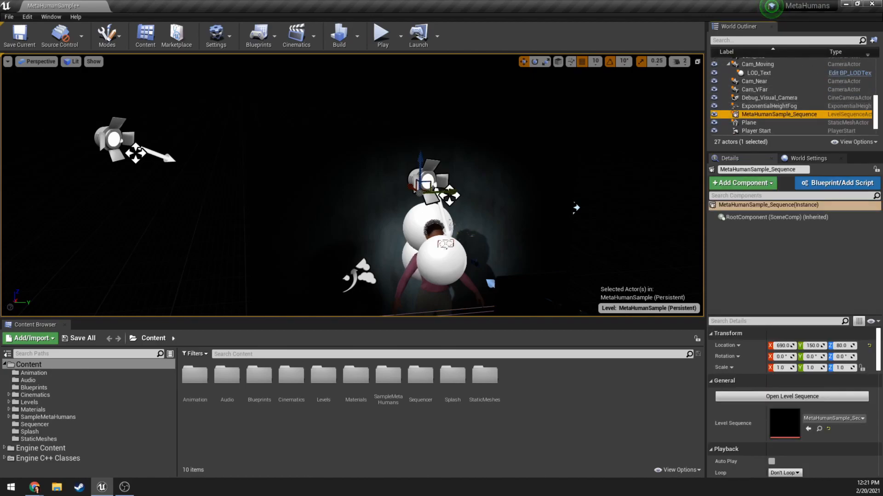
pyautogui.click(313, 36)
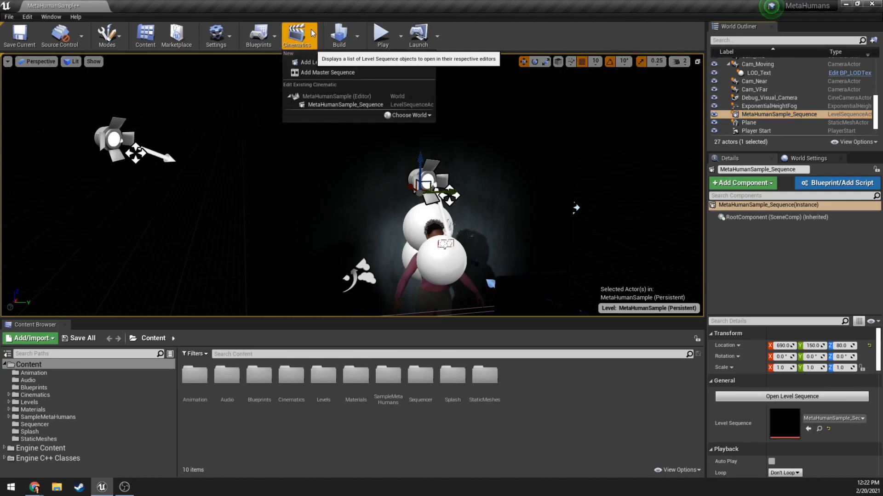
pyautogui.click(354, 104)
# Move the Sequencer window clear of the scene and play the sequence, pausing at frame 92.
pyautogui.moveTo(476, 187); pyautogui.dragTo(656, 234)
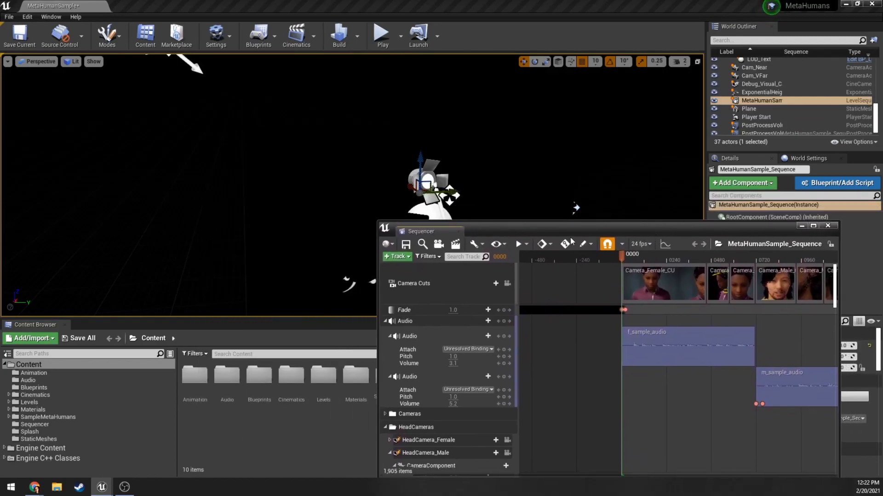
pyautogui.moveTo(521, 235); pyautogui.dragTo(595, 75)
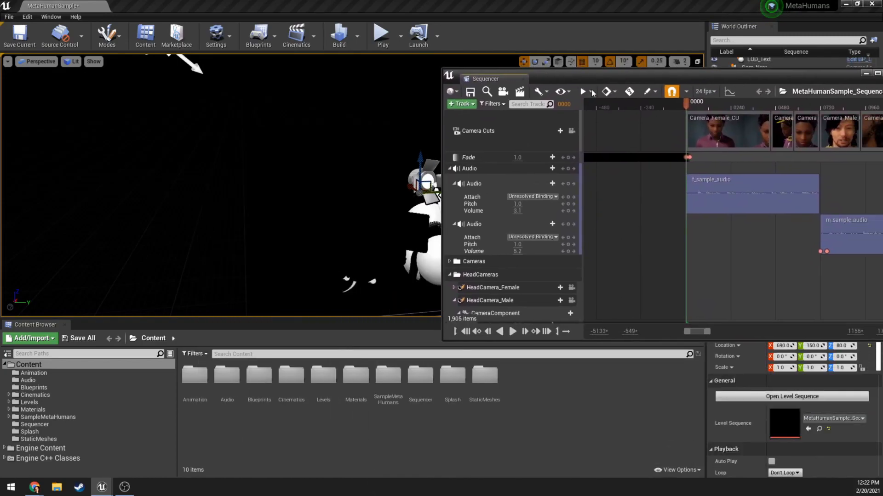
pyautogui.click(513, 335)
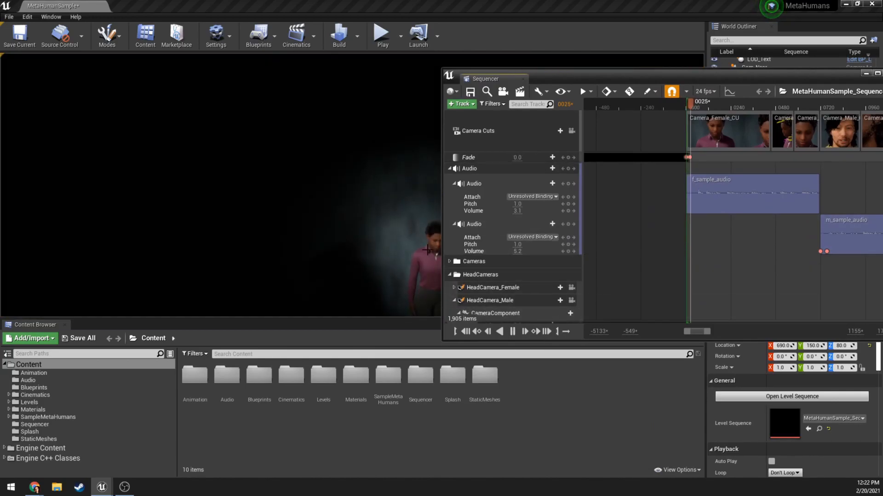
pyautogui.click(513, 336)
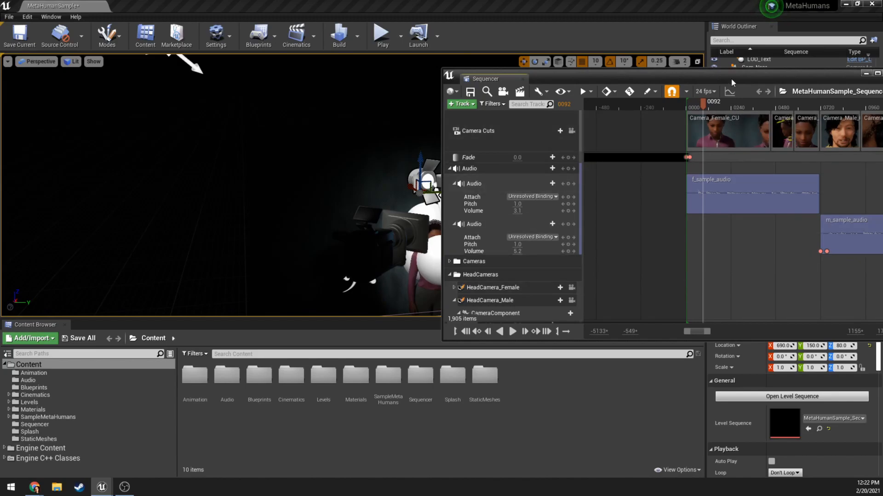
# Try locking the viewport to Camera Cuts to preview the shot, and unlock it again.
pyautogui.moveTo(731, 78); pyautogui.dragTo(610, 101)
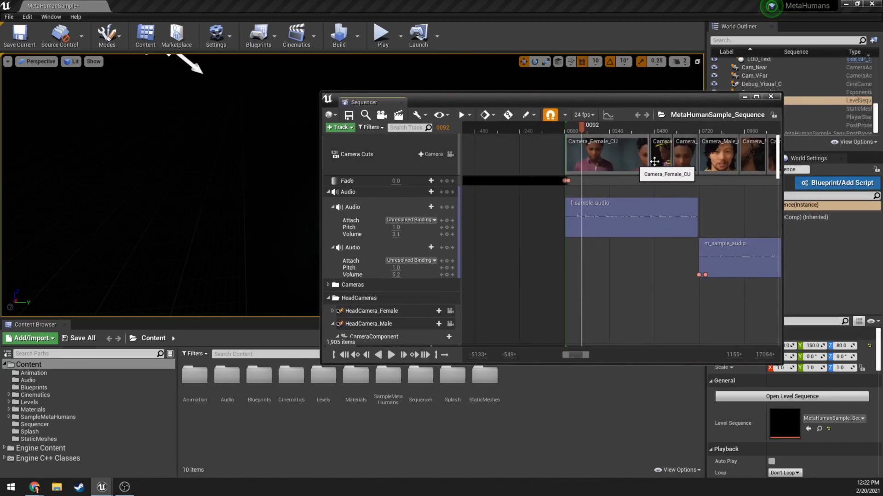
pyautogui.moveTo(473, 101); pyautogui.dragTo(488, 196)
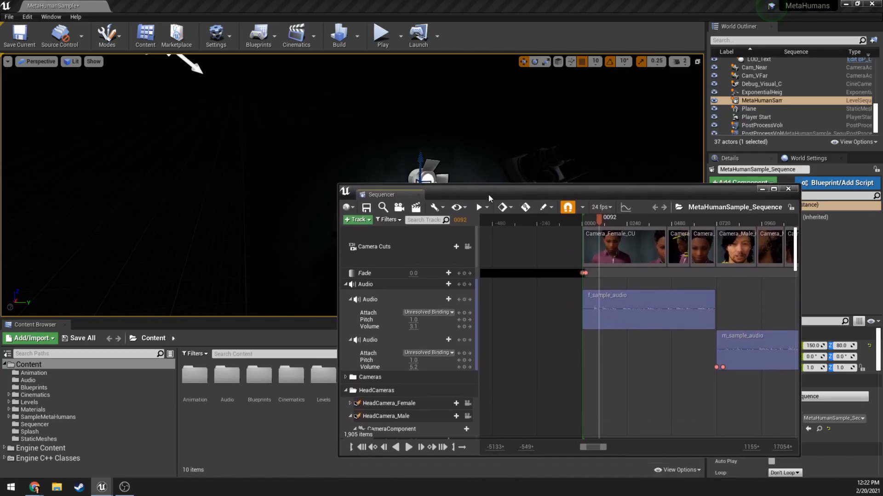
pyautogui.click(468, 247)
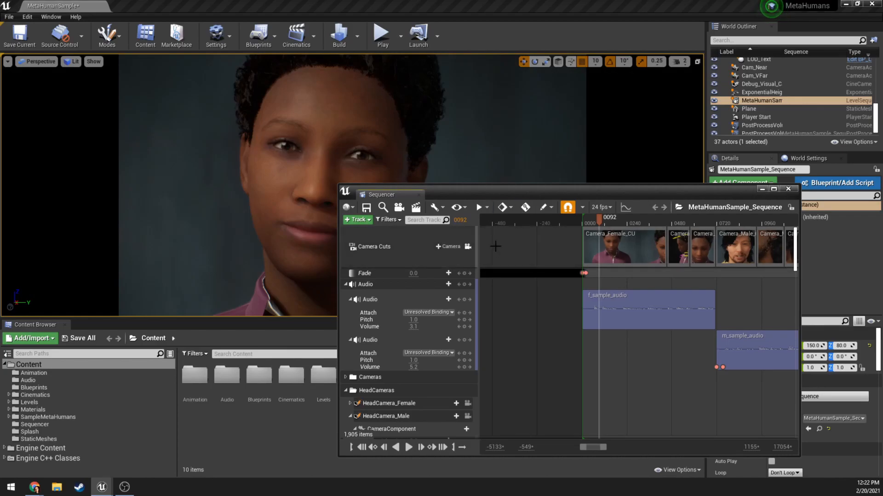
pyautogui.moveTo(517, 189); pyautogui.dragTo(561, 152)
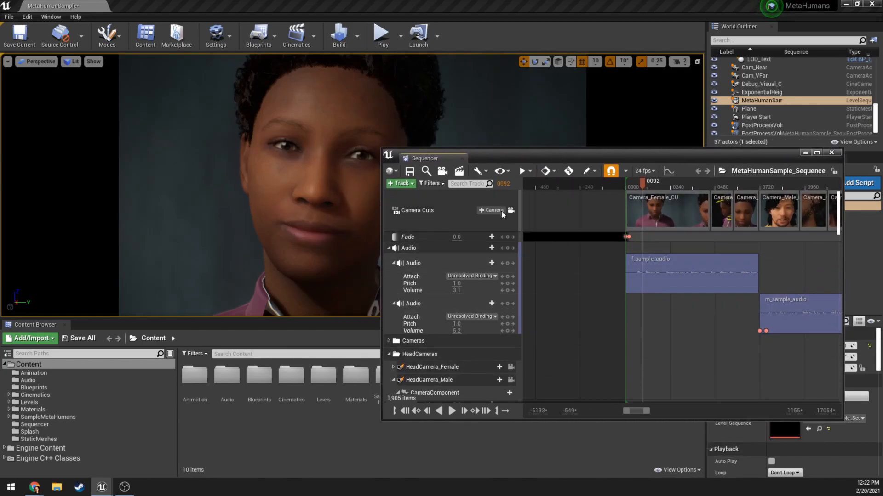
pyautogui.click(190, 160)
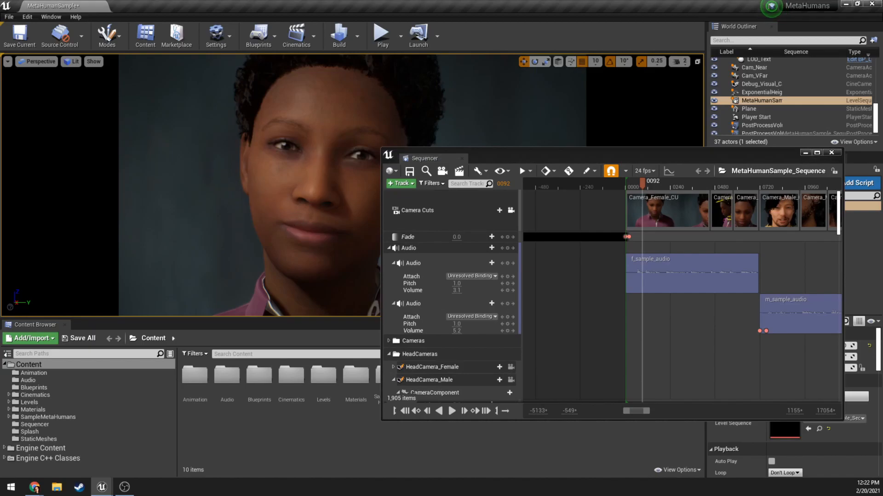
pyautogui.click(510, 210)
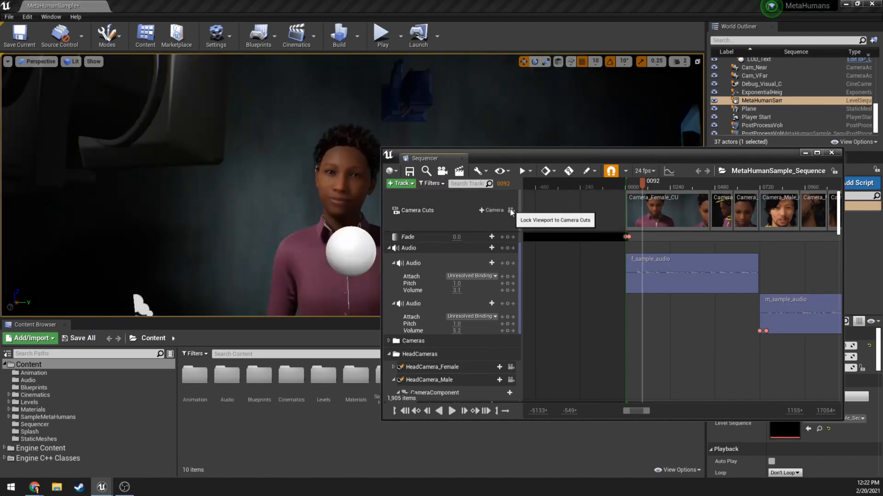
# Split the viewport into two side-by-side panes and set the Top view pane to Perspective.
pyautogui.click(7, 62)
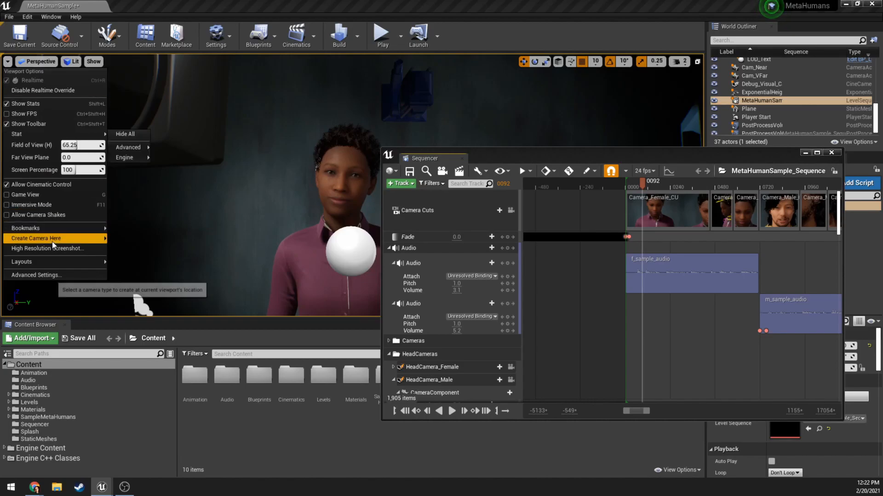
pyautogui.moveTo(106, 266)
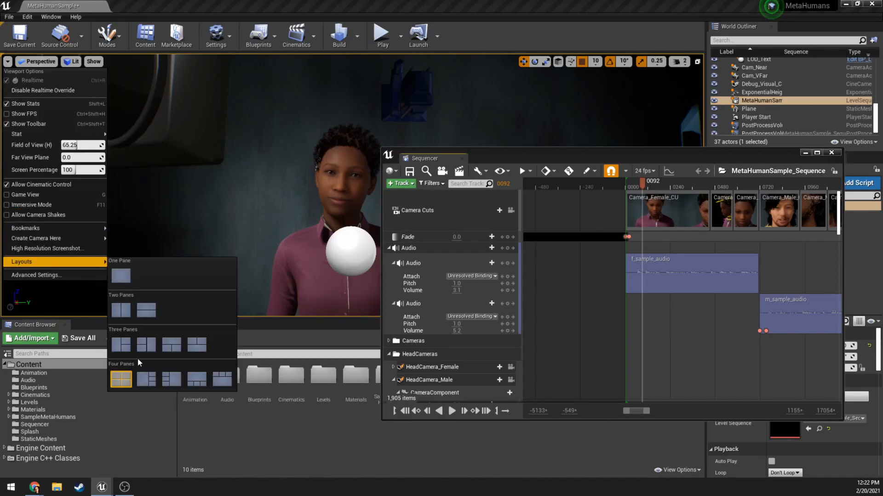
pyautogui.click(126, 312)
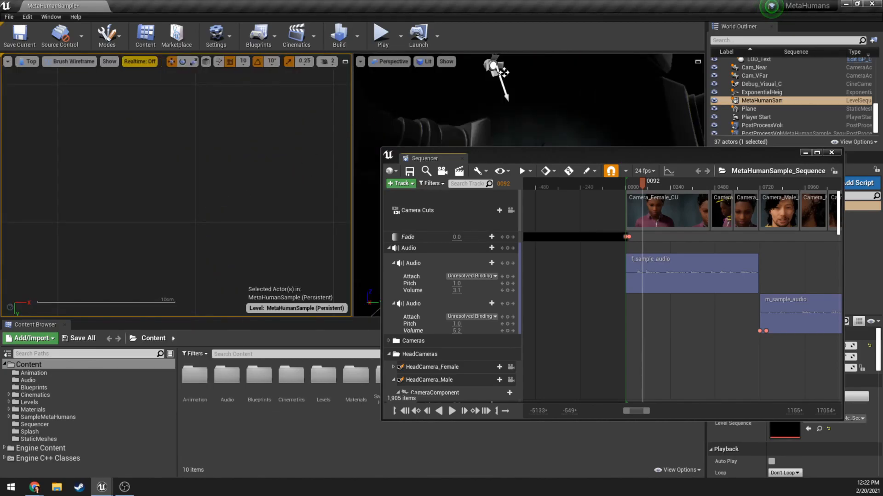
pyautogui.click(73, 61)
pyautogui.click(28, 61)
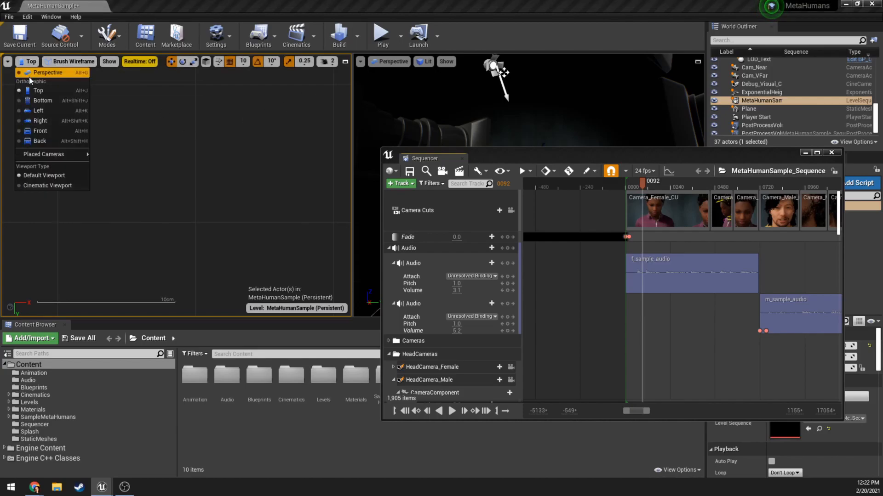
pyautogui.click(37, 73)
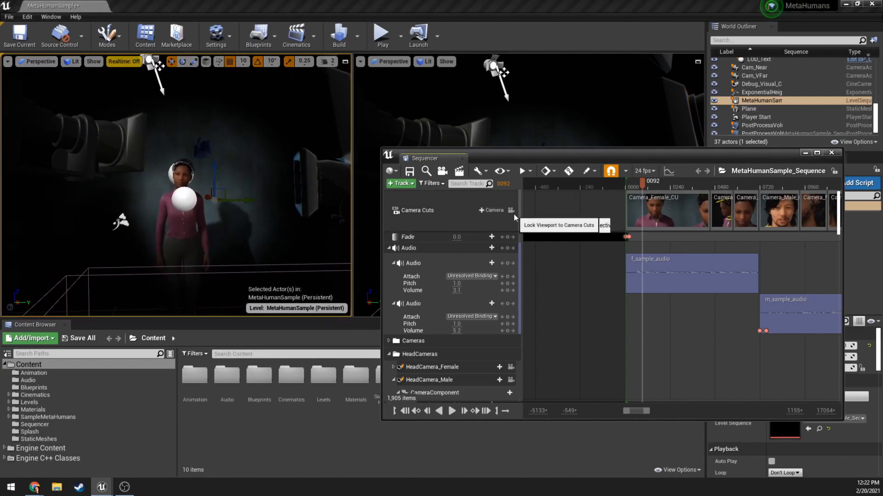
# Lock the viewport to Camera Cuts and make the pane showing the close-up a Cinematic Viewport, keeping Sequencer below it.
pyautogui.click(511, 211)
pyautogui.moveTo(535, 155); pyautogui.dragTo(468, 289)
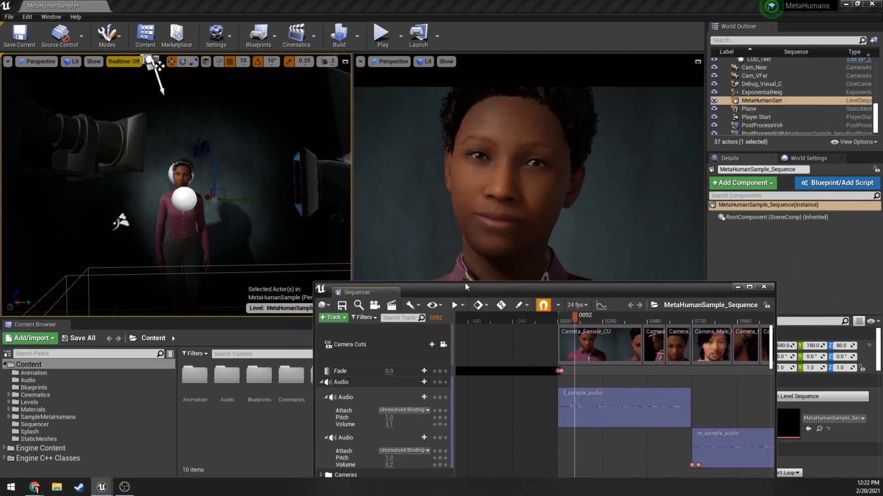
pyautogui.click(361, 66)
pyautogui.click(360, 64)
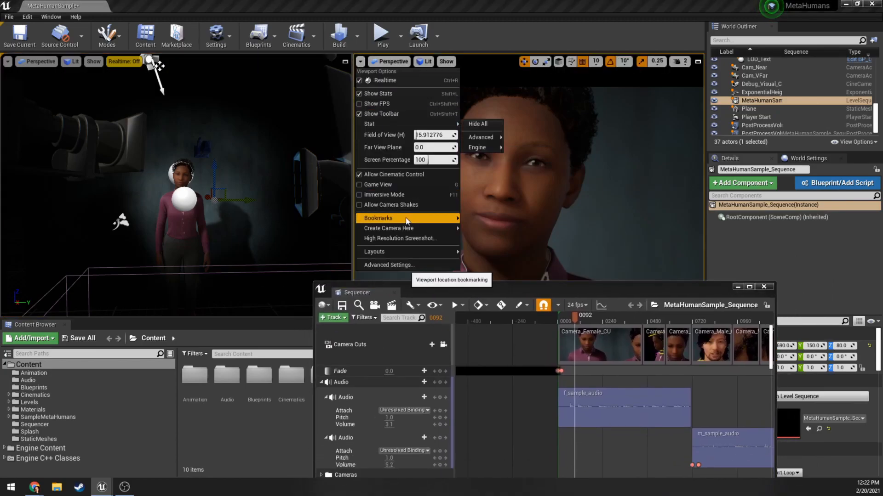
pyautogui.moveTo(379, 64)
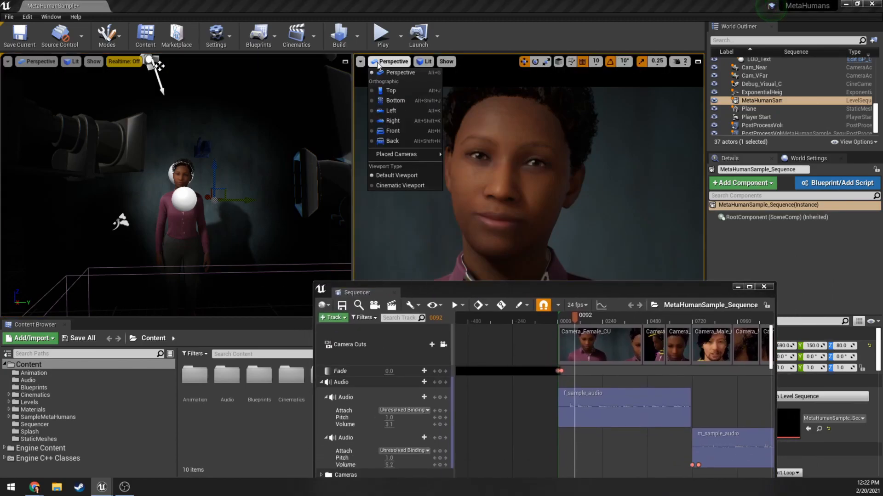
pyautogui.click(409, 185)
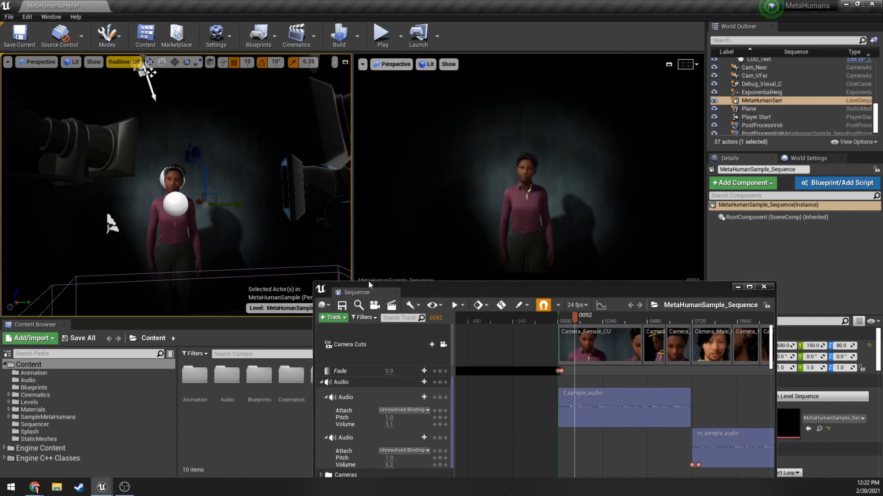
# Play the sequence through Camera Cuts with Sequencer clear of the cinematic pane, pausing at frame 150, and close Sequencer.
pyautogui.click(443, 344)
pyautogui.moveTo(504, 294); pyautogui.dragTo(403, 365)
pyautogui.moveTo(276, 221); pyautogui.dragTo(310, 219, button='right')
pyautogui.moveTo(399, 355); pyautogui.dragTo(429, 337)
pyautogui.click(541, 306)
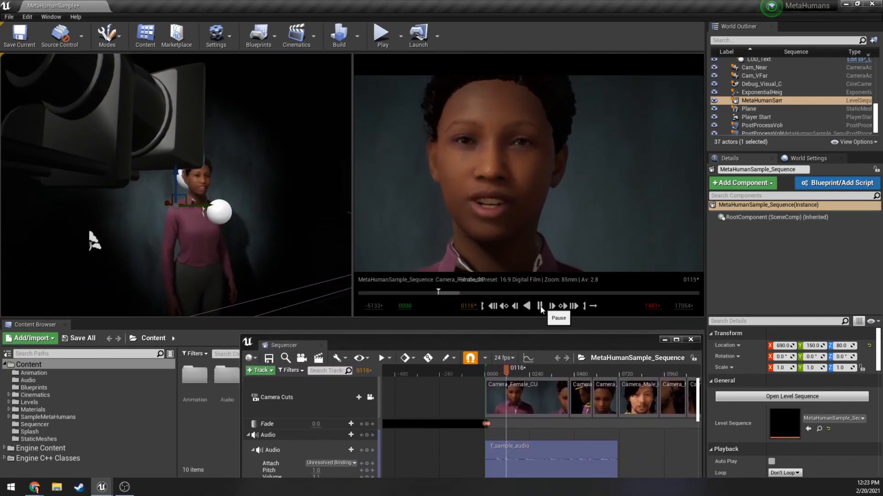
pyautogui.click(540, 307)
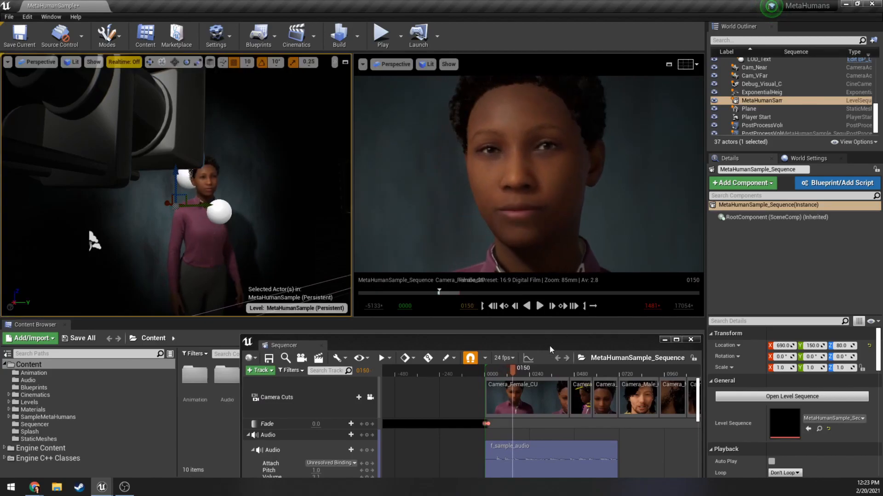
pyautogui.moveTo(551, 350); pyautogui.dragTo(427, 270)
pyautogui.click(566, 260)
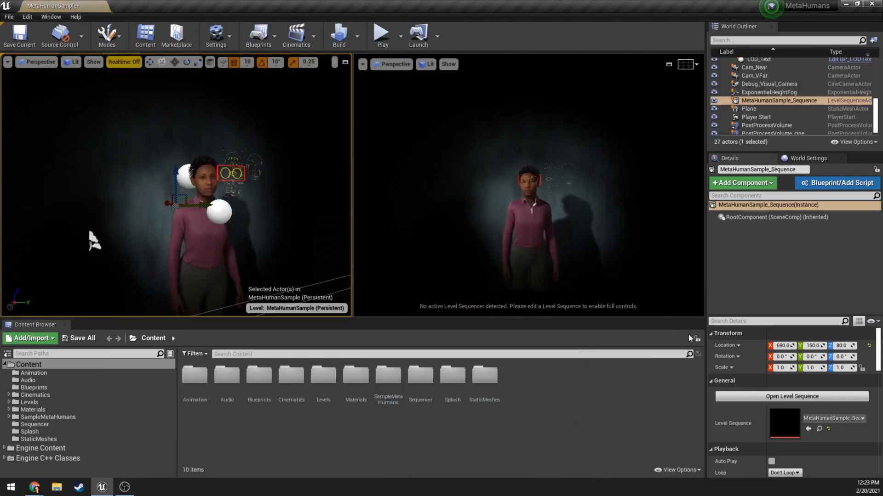
# Set the Forced LOD of the LODSync component on the BP_metahuman_001 character to 7.
pyautogui.click(212, 234)
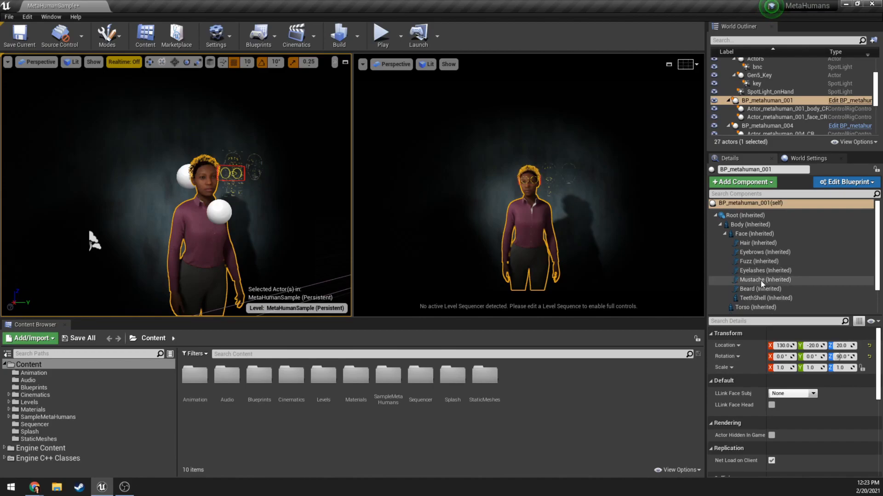
pyautogui.scroll(-2, 736, 294)
pyautogui.click(740, 309)
pyautogui.click(792, 356)
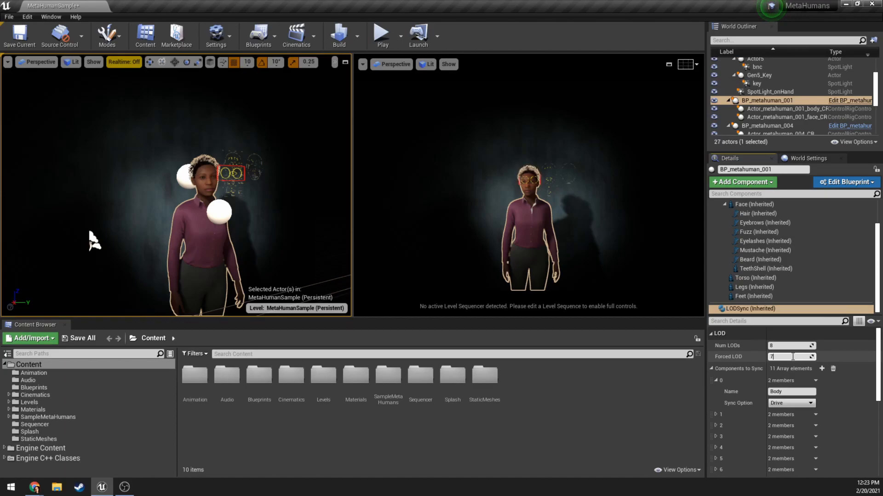
pyautogui.press('Return')
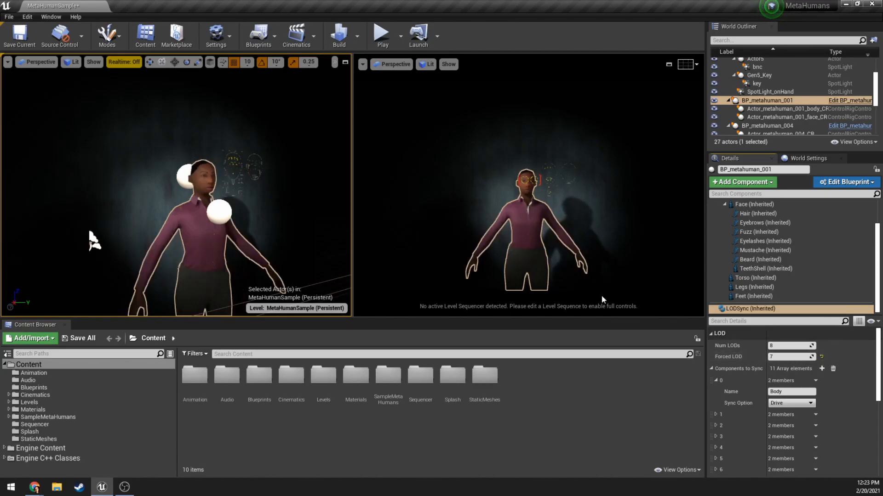
pyautogui.scroll(10, 92, 239)
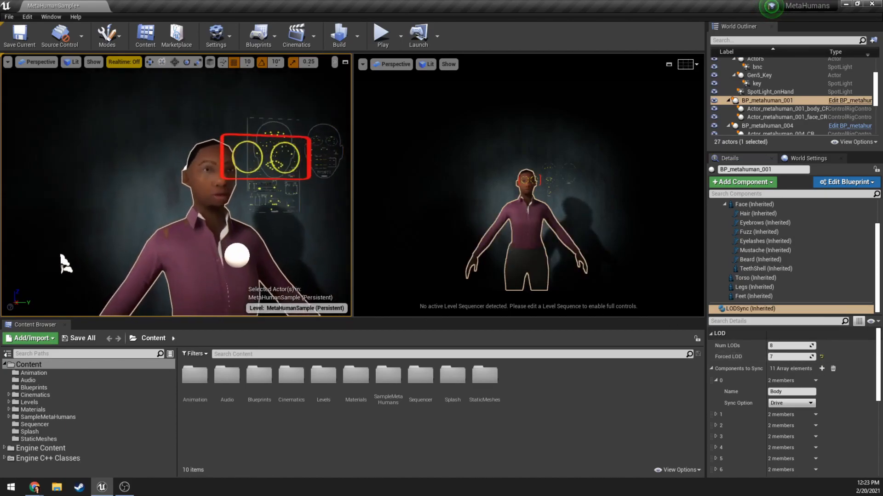
pyautogui.scroll(4, 115, 293)
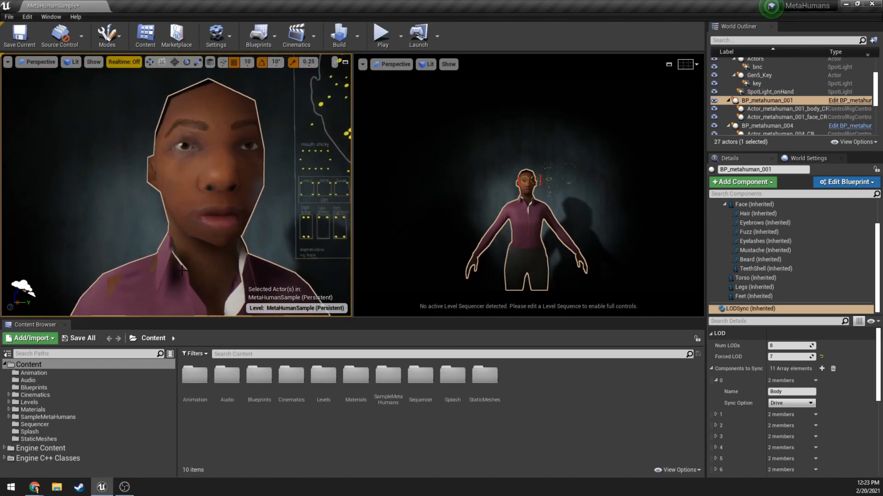
pyautogui.moveTo(196, 161); pyautogui.dragTo(206, 183)
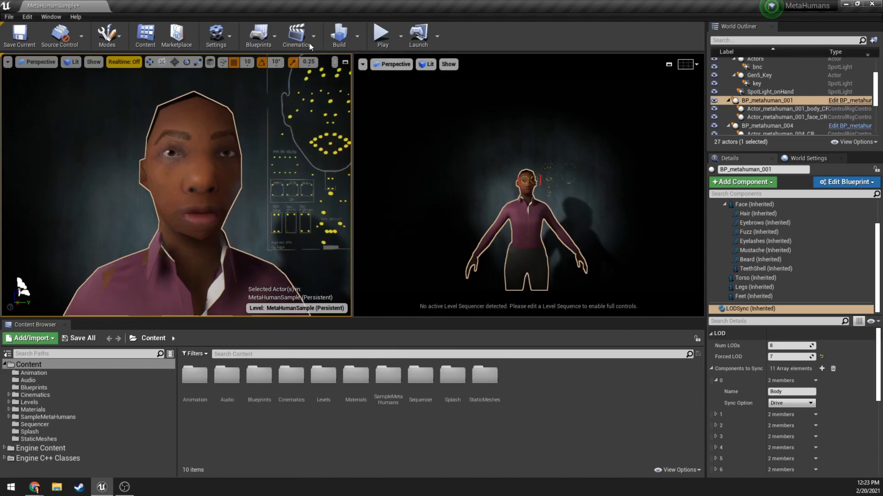
# Open MetaHumanSample_Sequence in Sequencer and lock the viewport to Camera Cuts.
pyautogui.click(297, 35)
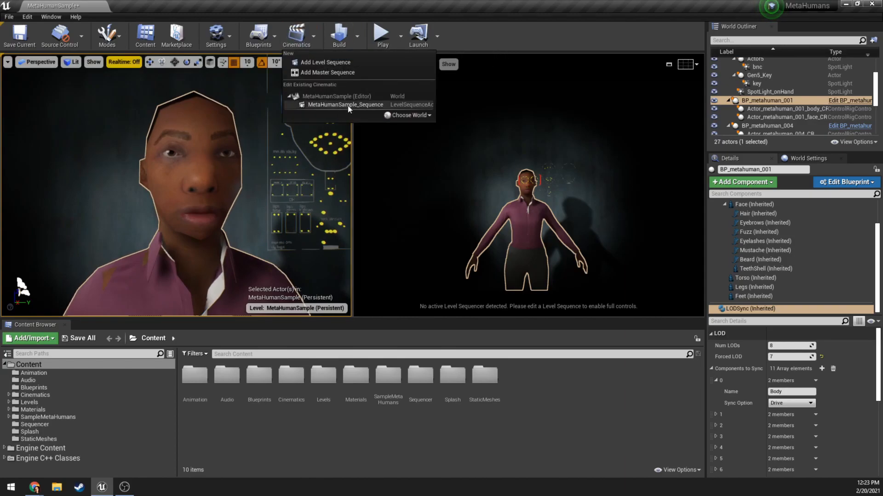
pyautogui.click(349, 101)
pyautogui.moveTo(315, 269); pyautogui.dragTo(245, 188)
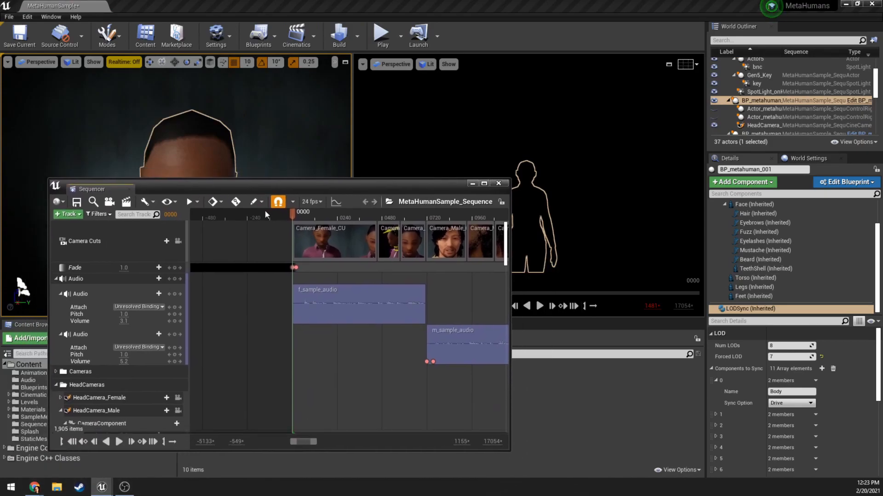
pyautogui.click(177, 241)
# Play the sequence with the low-detail character, pausing at frame 126, and close Sequencer.
pyautogui.click(119, 441)
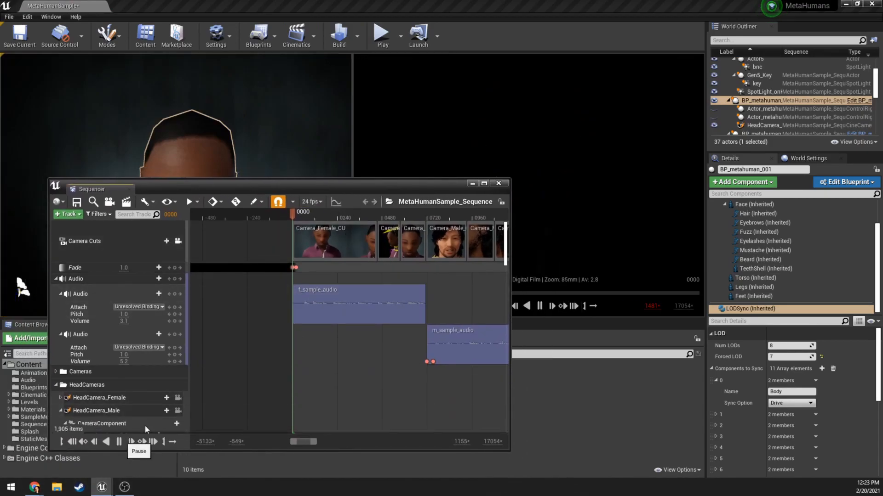
pyautogui.moveTo(432, 191); pyautogui.dragTo(340, 199)
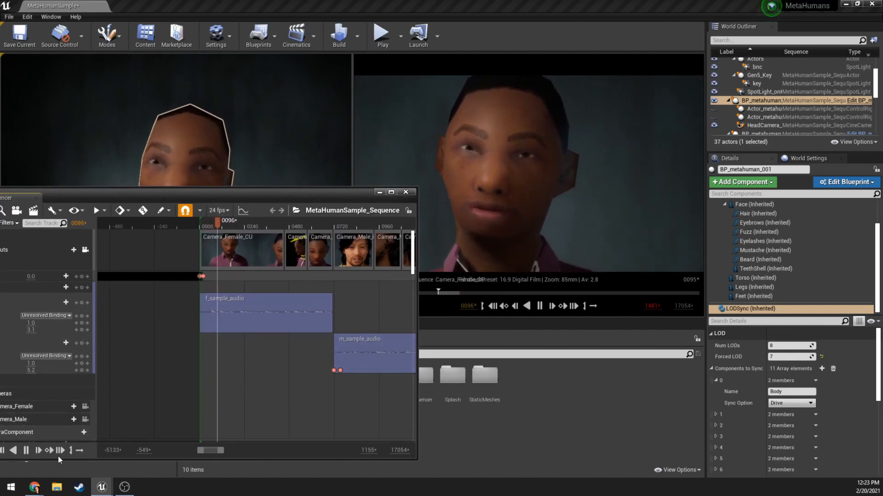
pyautogui.click(25, 452)
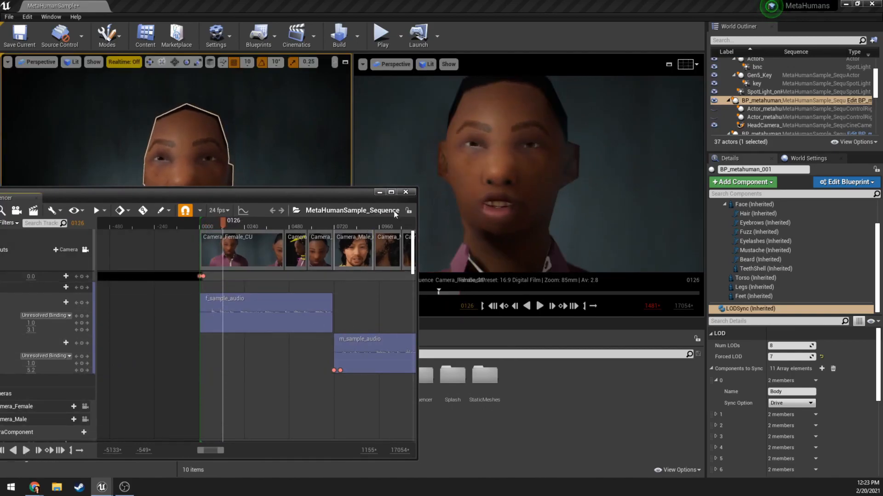
pyautogui.click(406, 192)
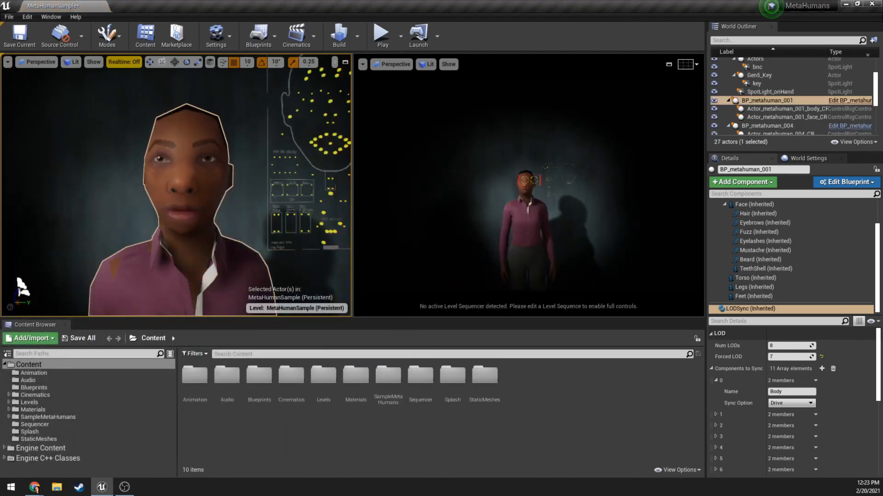
# Set the Forced LOD of BP_metahuman_001's LODSync component to 4.
pyautogui.click(784, 357)
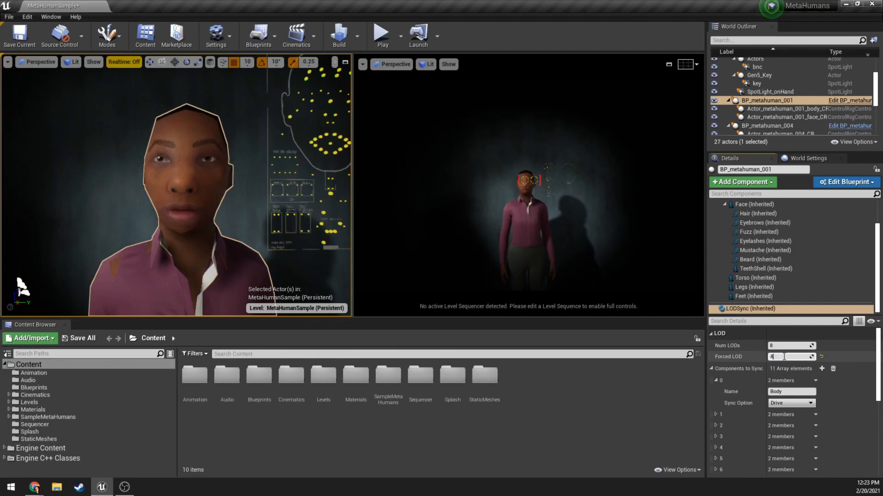
pyautogui.write('4')
pyautogui.press('Return')
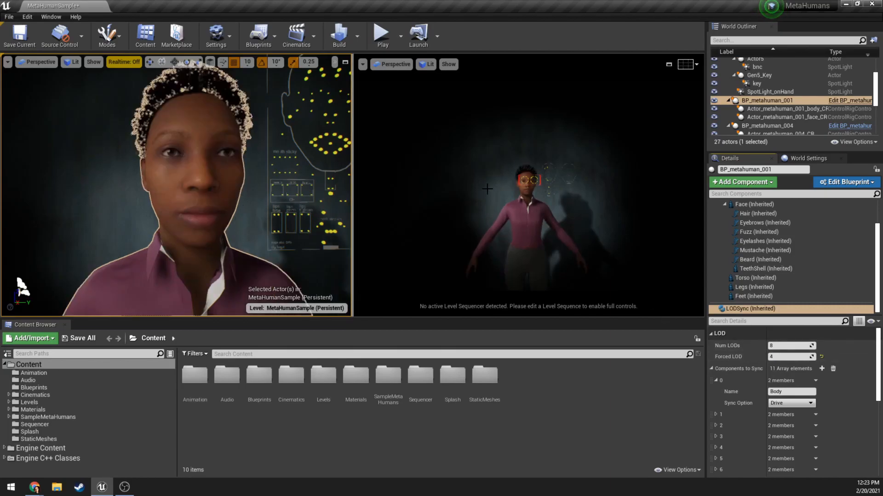
pyautogui.scroll(3, 770, 260)
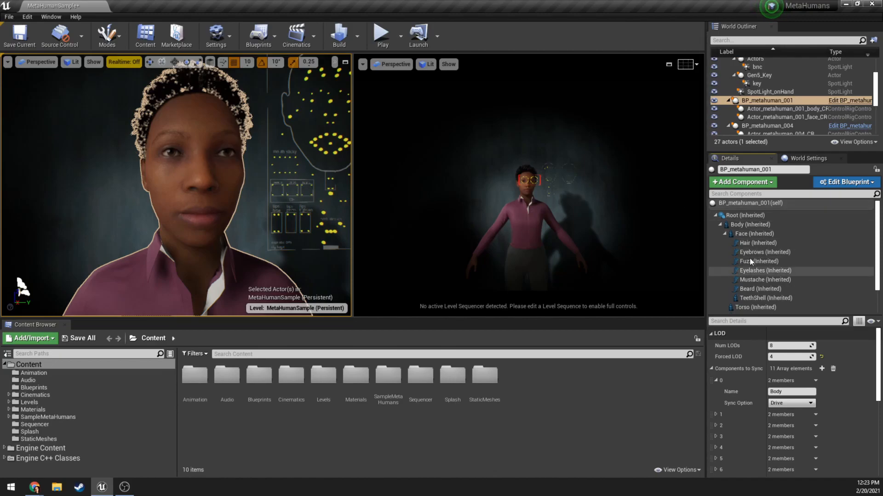
pyautogui.click(782, 243)
pyautogui.click(553, 214)
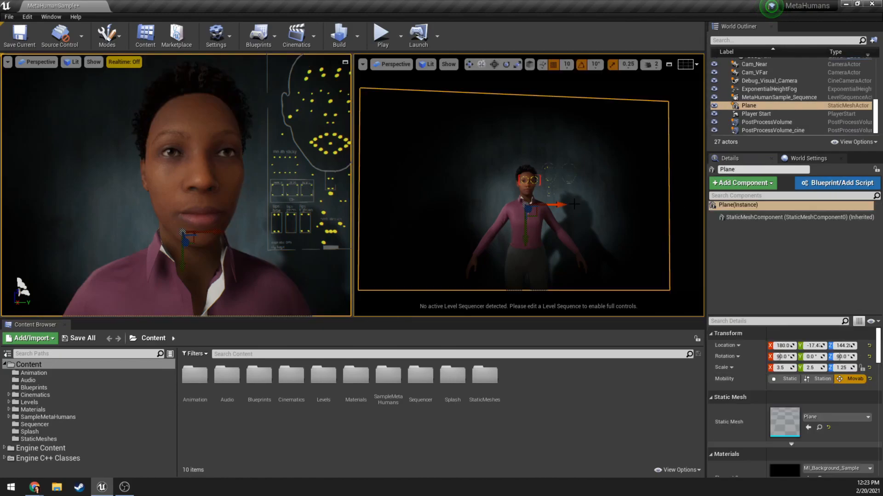
# Select the key spotlight under Gen5_Key and expand its Lighting Channels to examine which channels it uses.
pyautogui.scroll(5, 759, 95)
pyautogui.scroll(2, 771, 96)
pyautogui.click(766, 103)
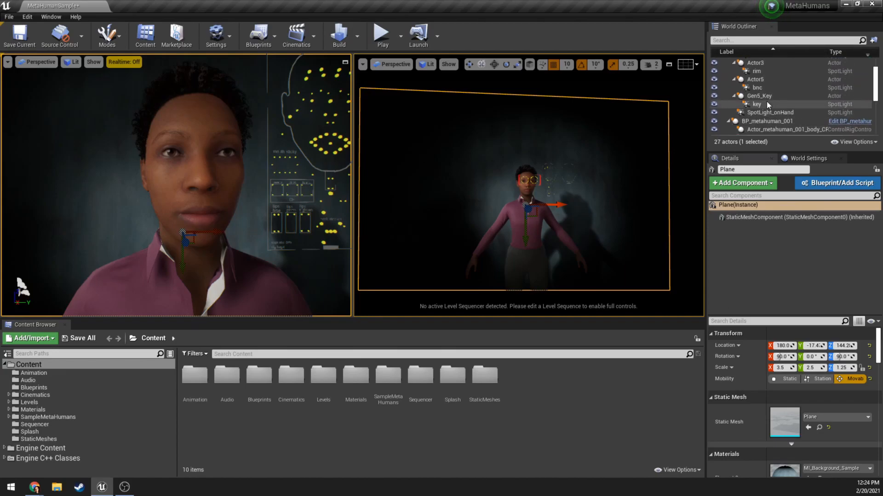
pyautogui.scroll(-5, 821, 382)
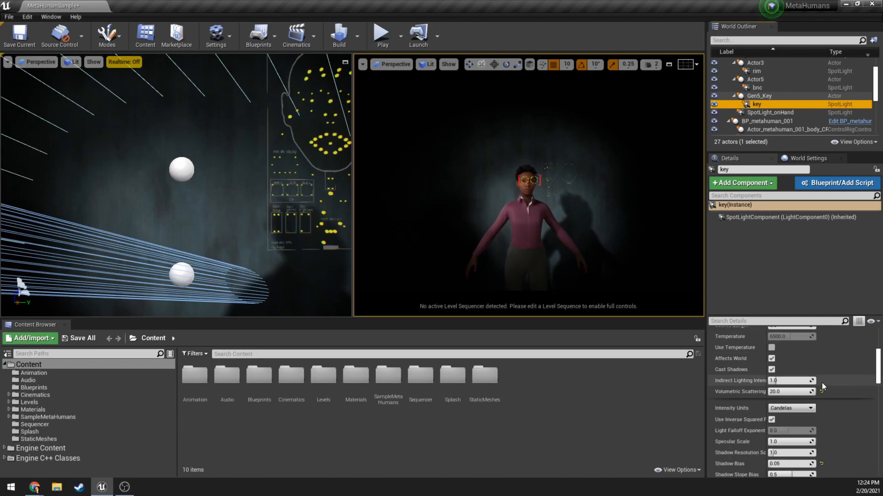
pyautogui.scroll(-5, 804, 396)
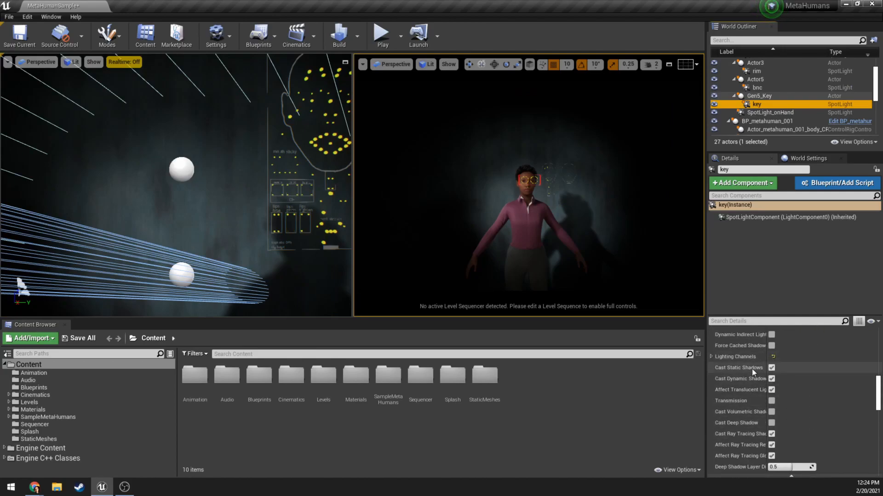
pyautogui.click(710, 356)
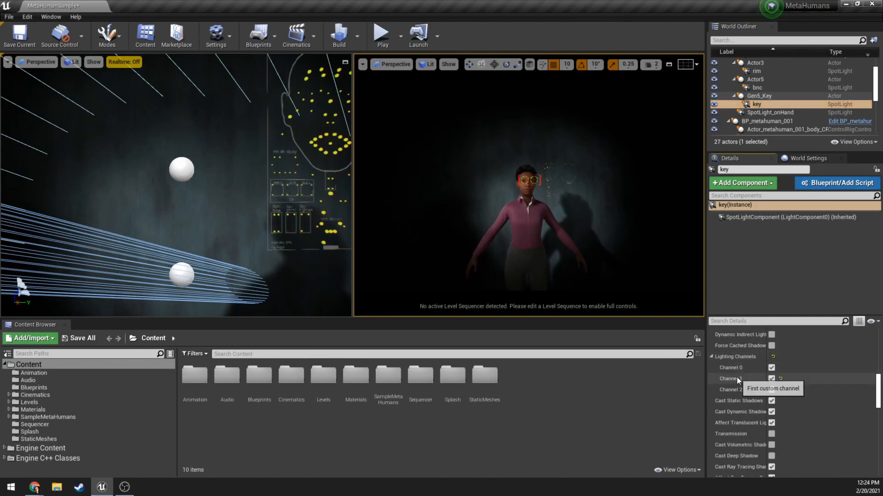
pyautogui.scroll(1, 733, 380)
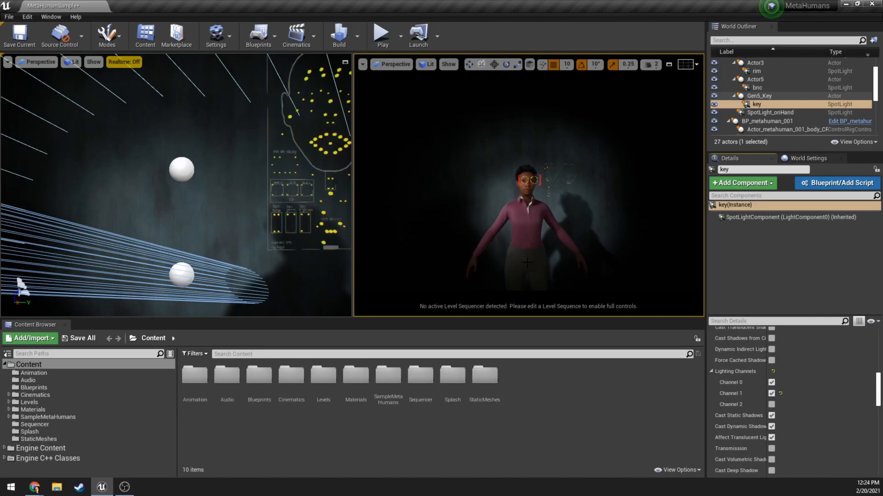
# Select the BP_metahuman_001 character in the scene and examine its face from a different angle.
pyautogui.click(510, 245)
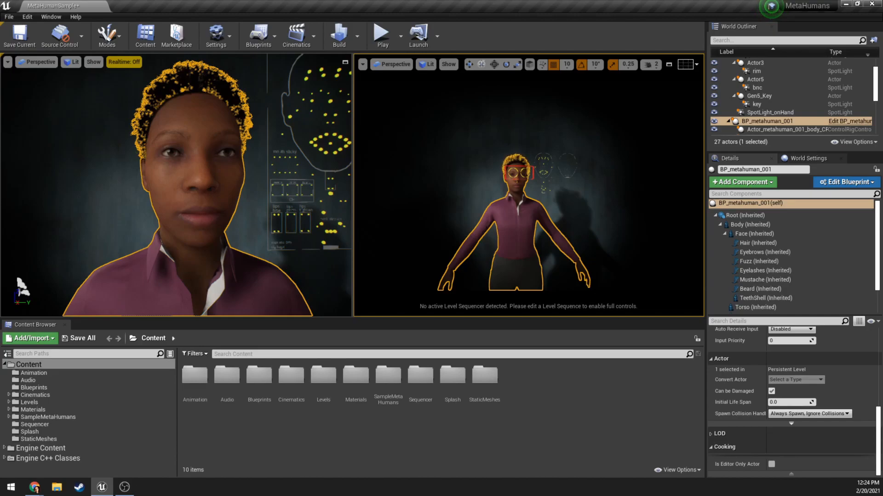
pyautogui.moveTo(273, 186); pyautogui.dragTo(295, 184, button='right')
pyautogui.scroll(5, 197, 228)
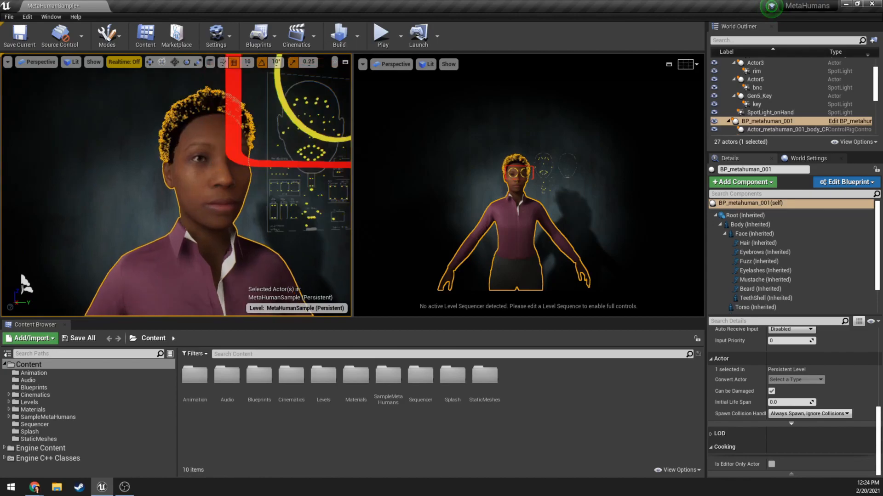